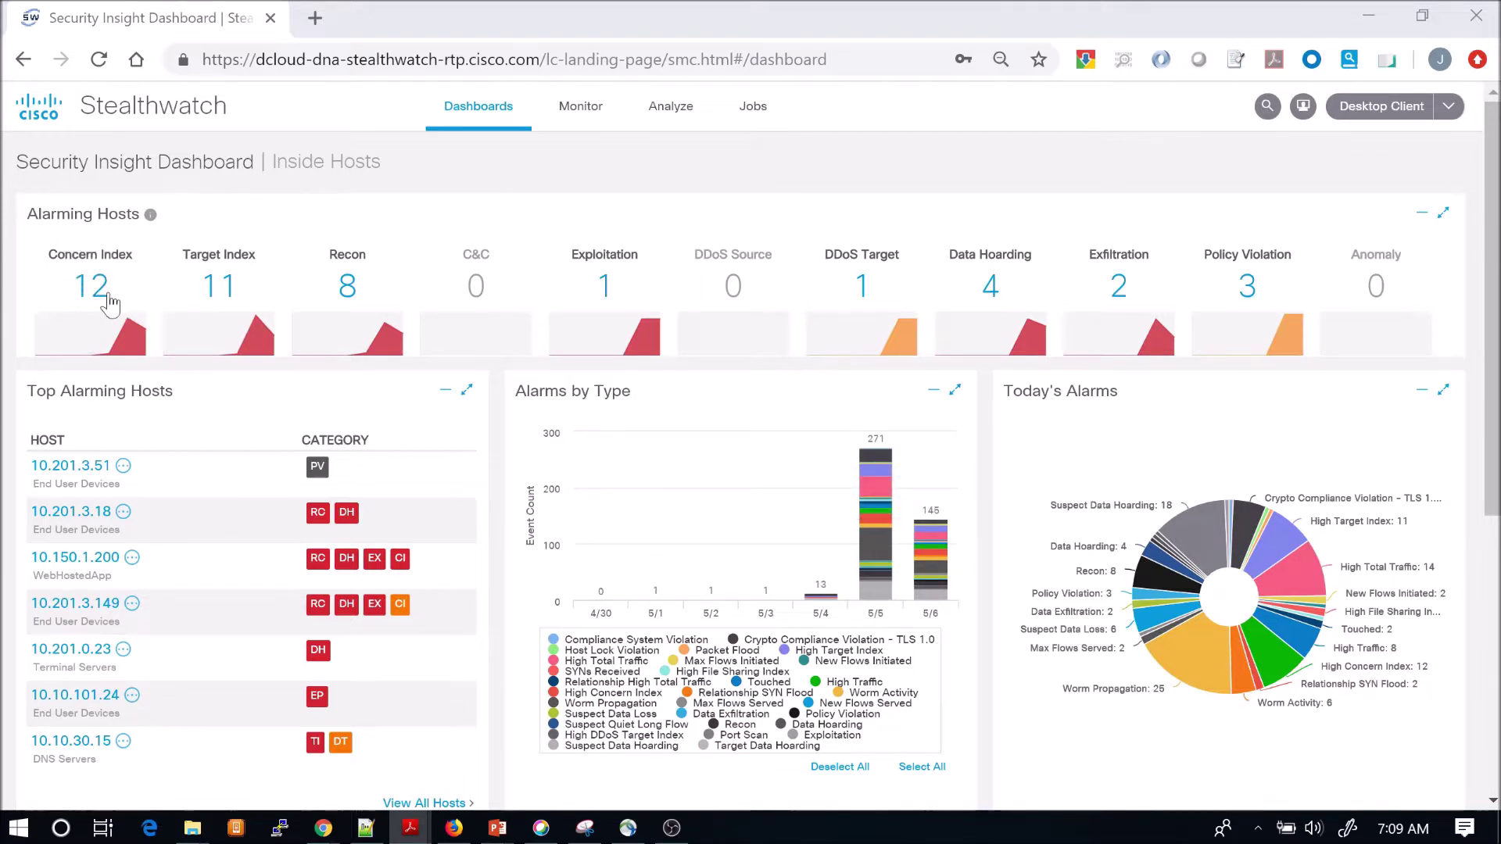
# Open the 12 inside hosts behind the Concern Index count under Alarming Hosts.
pyautogui.moveTo(134, 347)
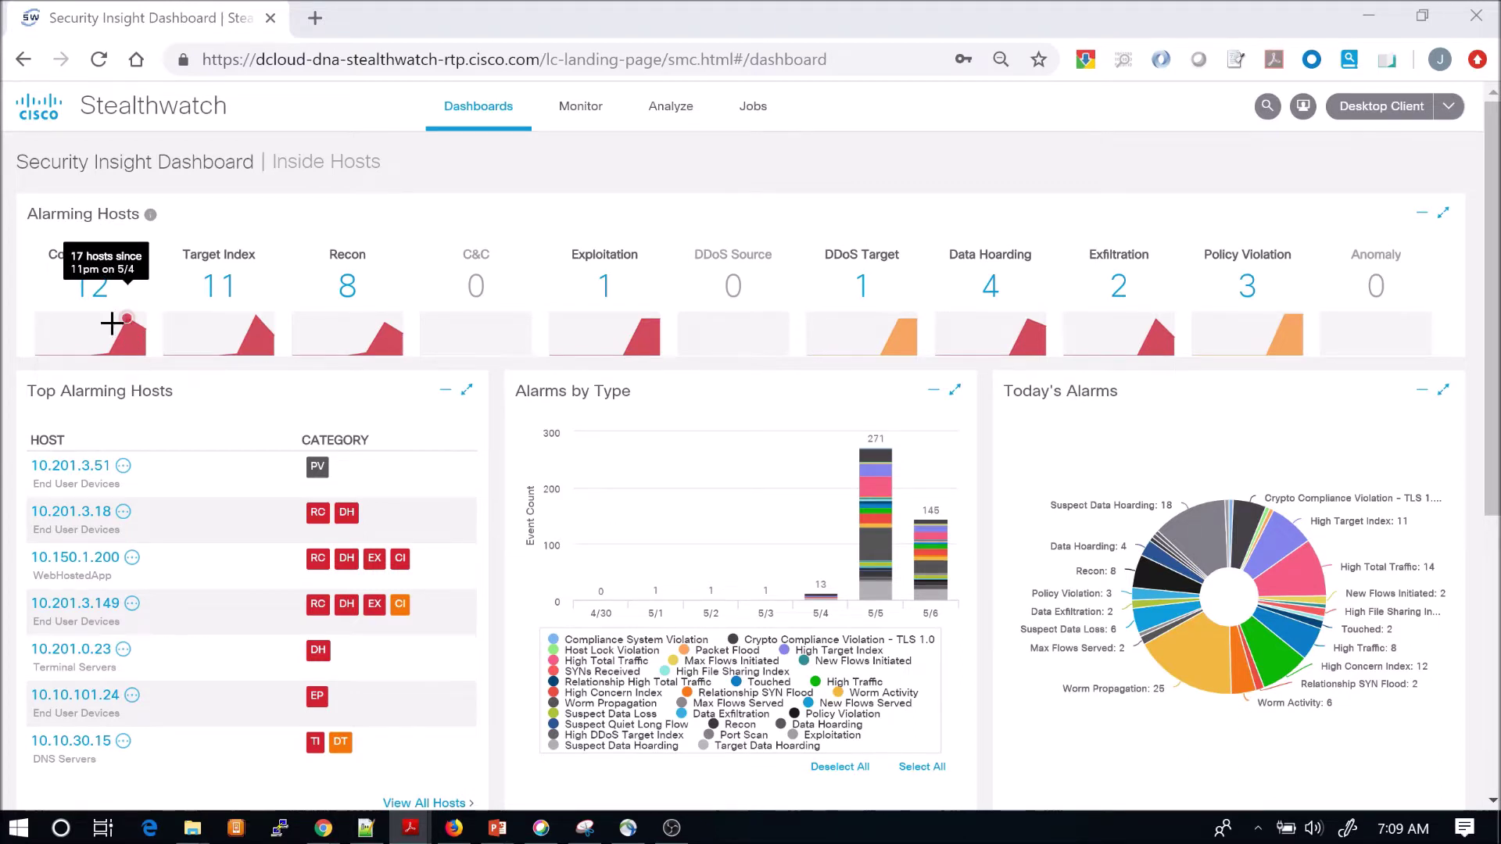
pyautogui.click(93, 290)
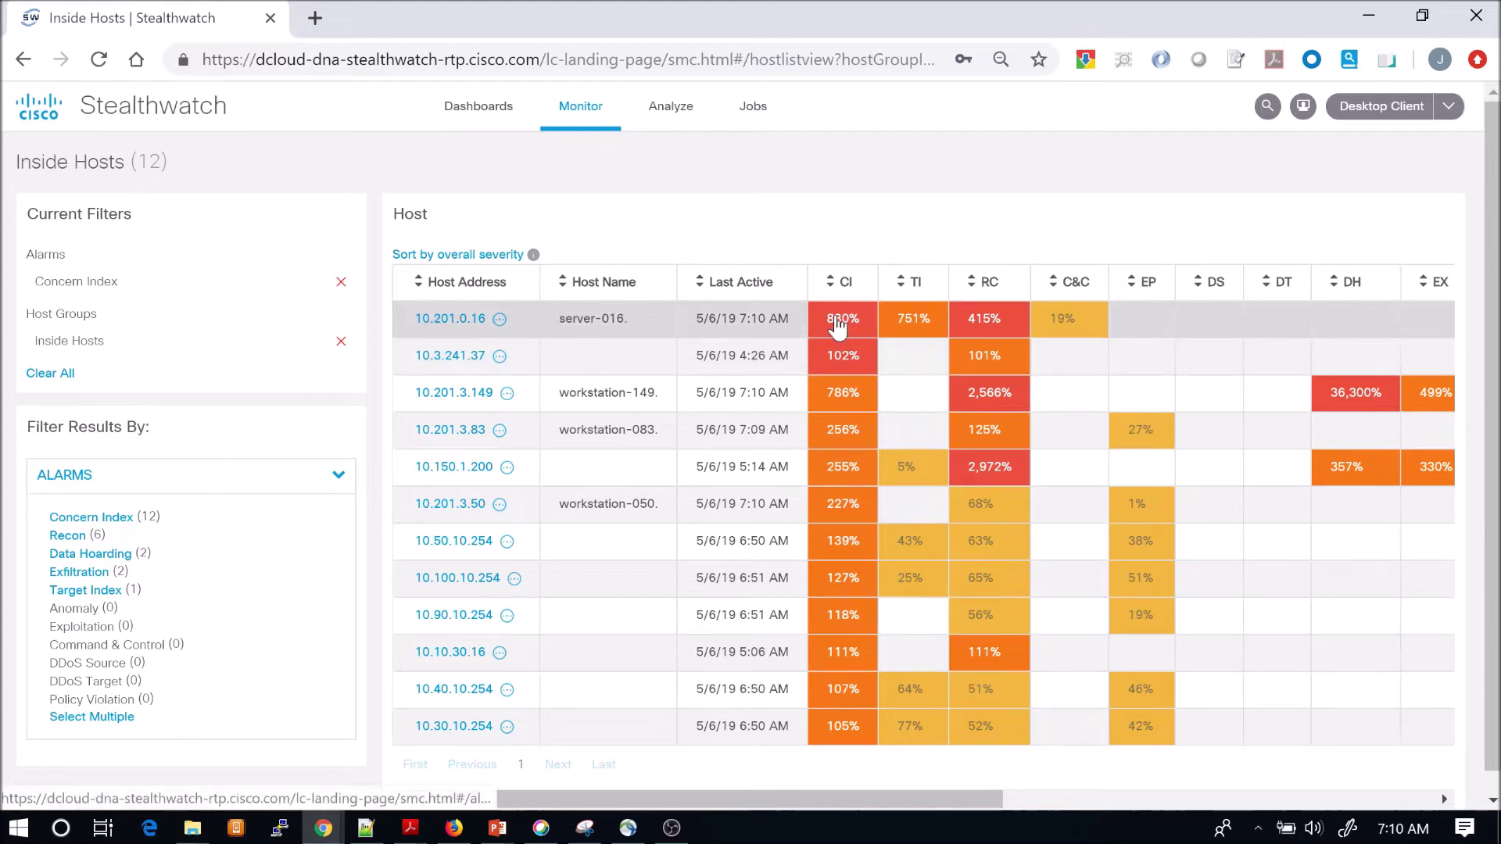
pyautogui.click(839, 325)
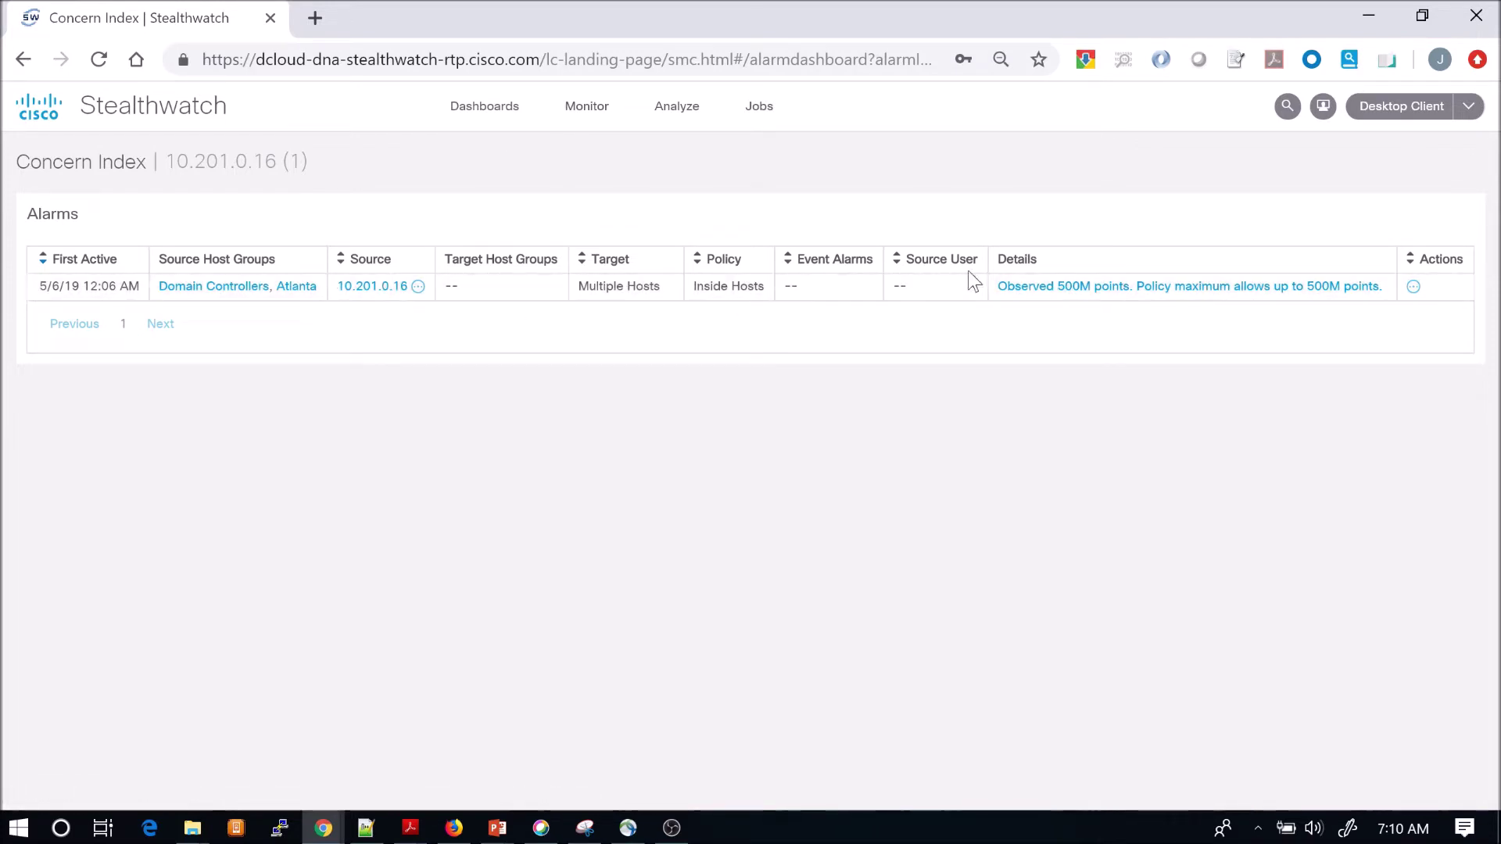
# Open the security events behind the 830% Concern Index alarm for host 10.201.0.16.
pyautogui.click(1185, 290)
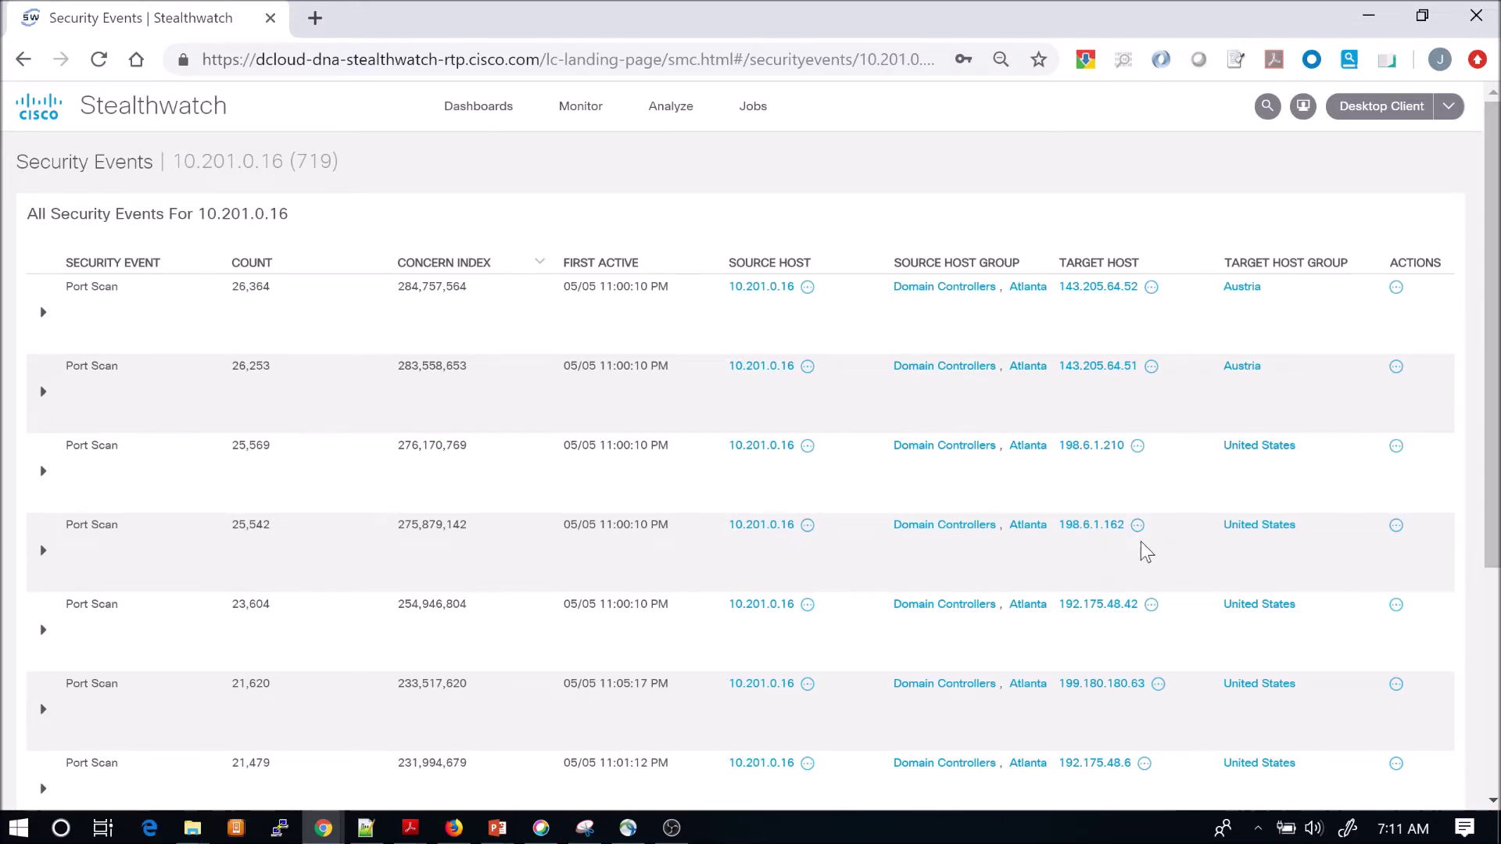
# Read and collapse the top Port Scan event's description, then bring up its actions menu.
pyautogui.click(44, 314)
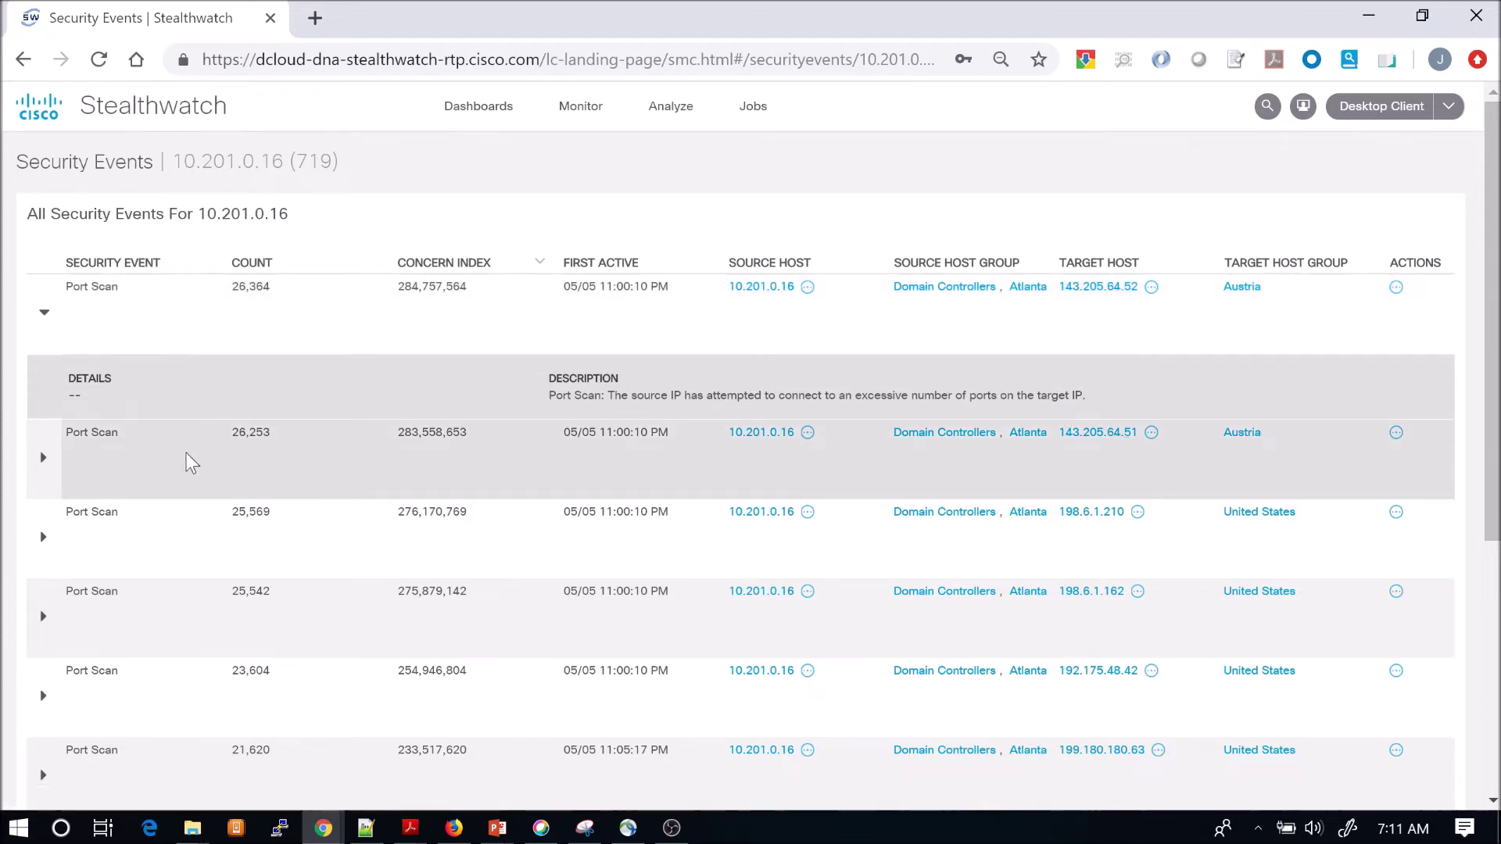
pyautogui.click(44, 314)
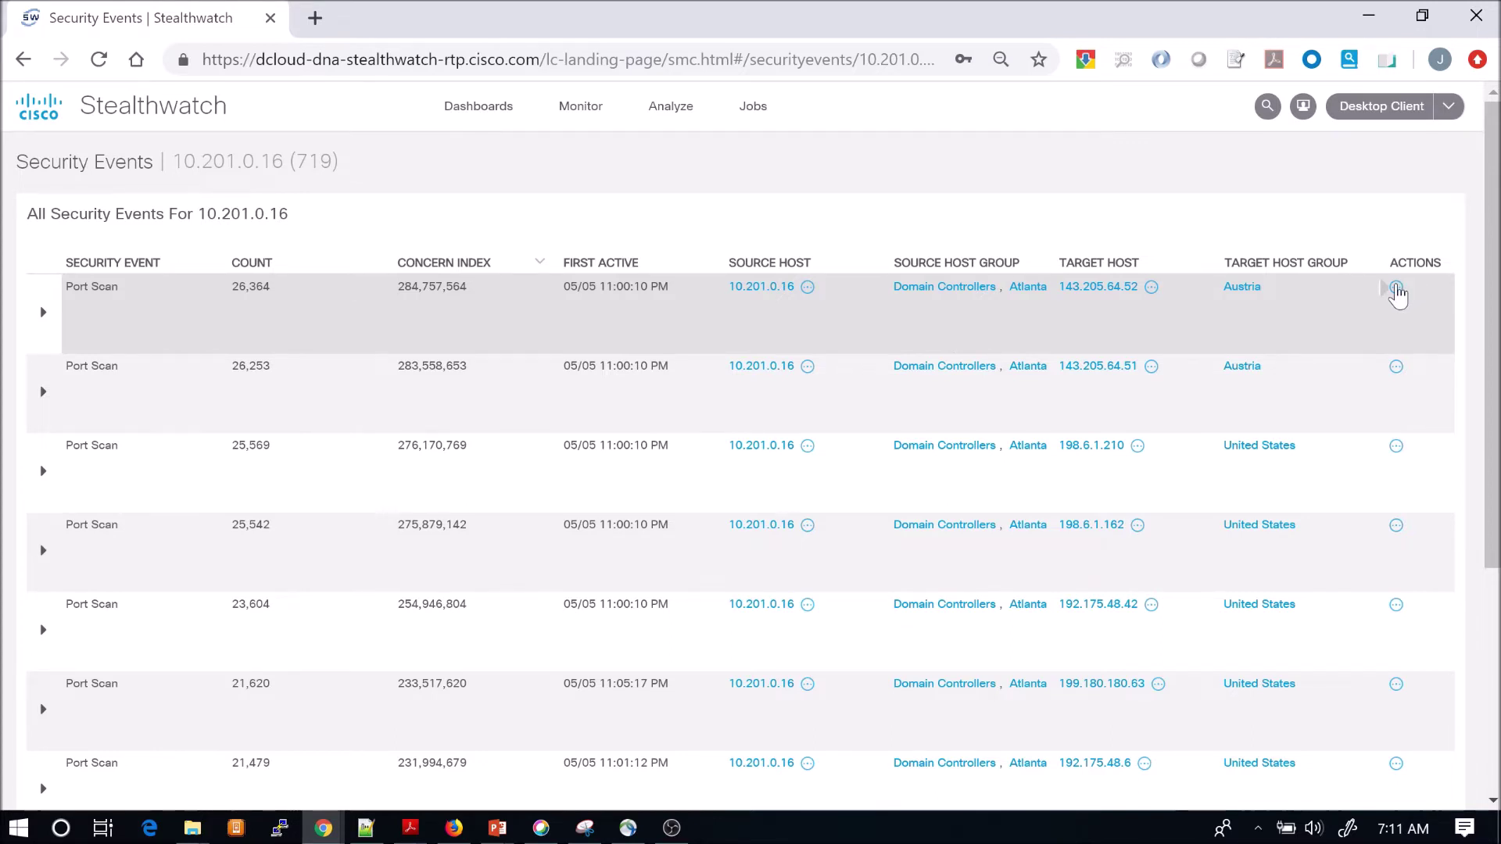
pyautogui.click(1397, 290)
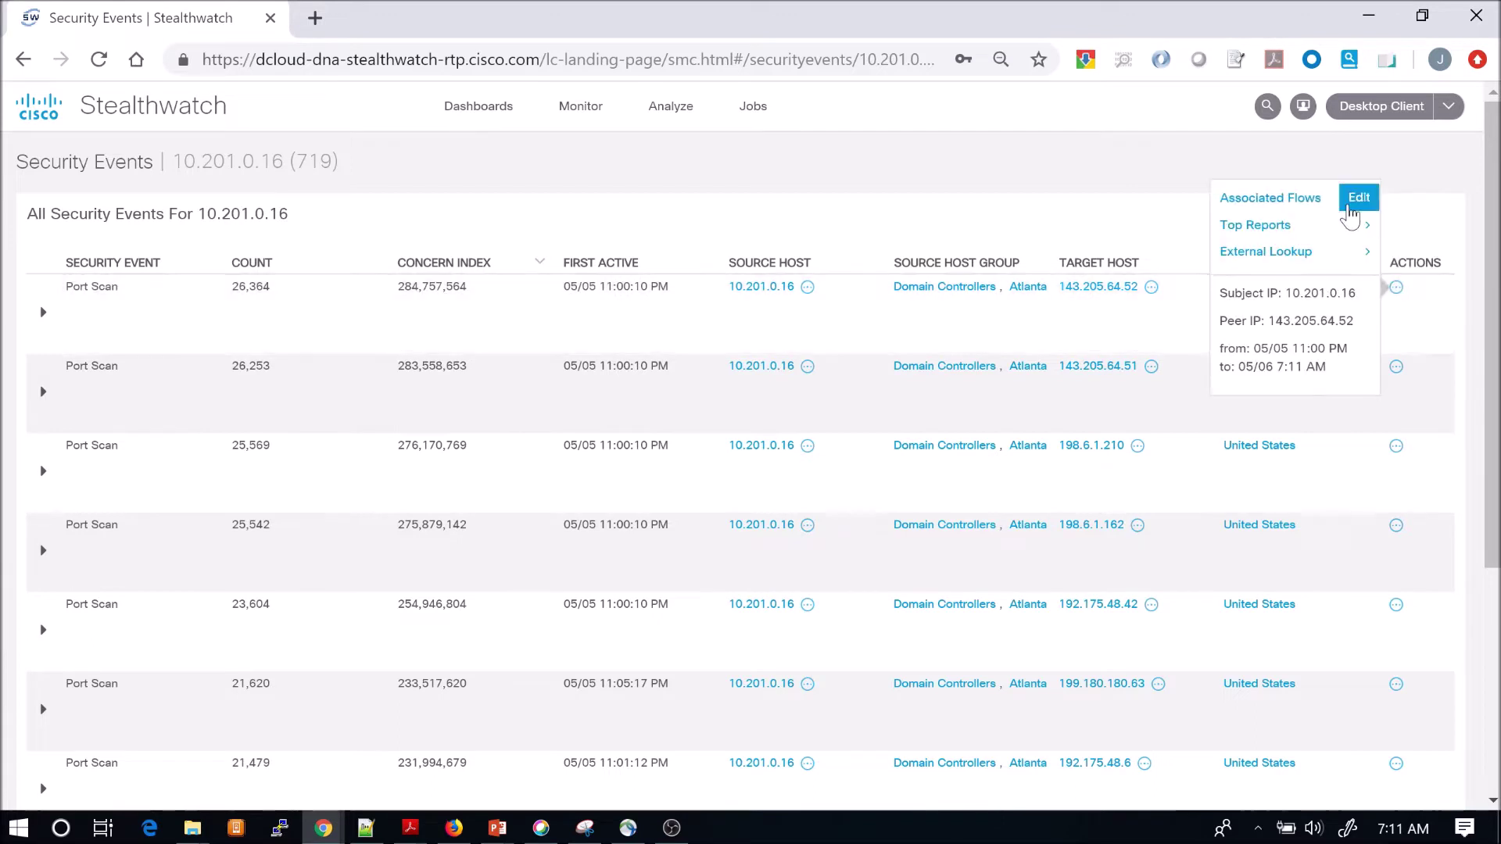
# Search the associated flows between 10.201.0.16 and peer 143.205.64.52.
pyautogui.click(1357, 197)
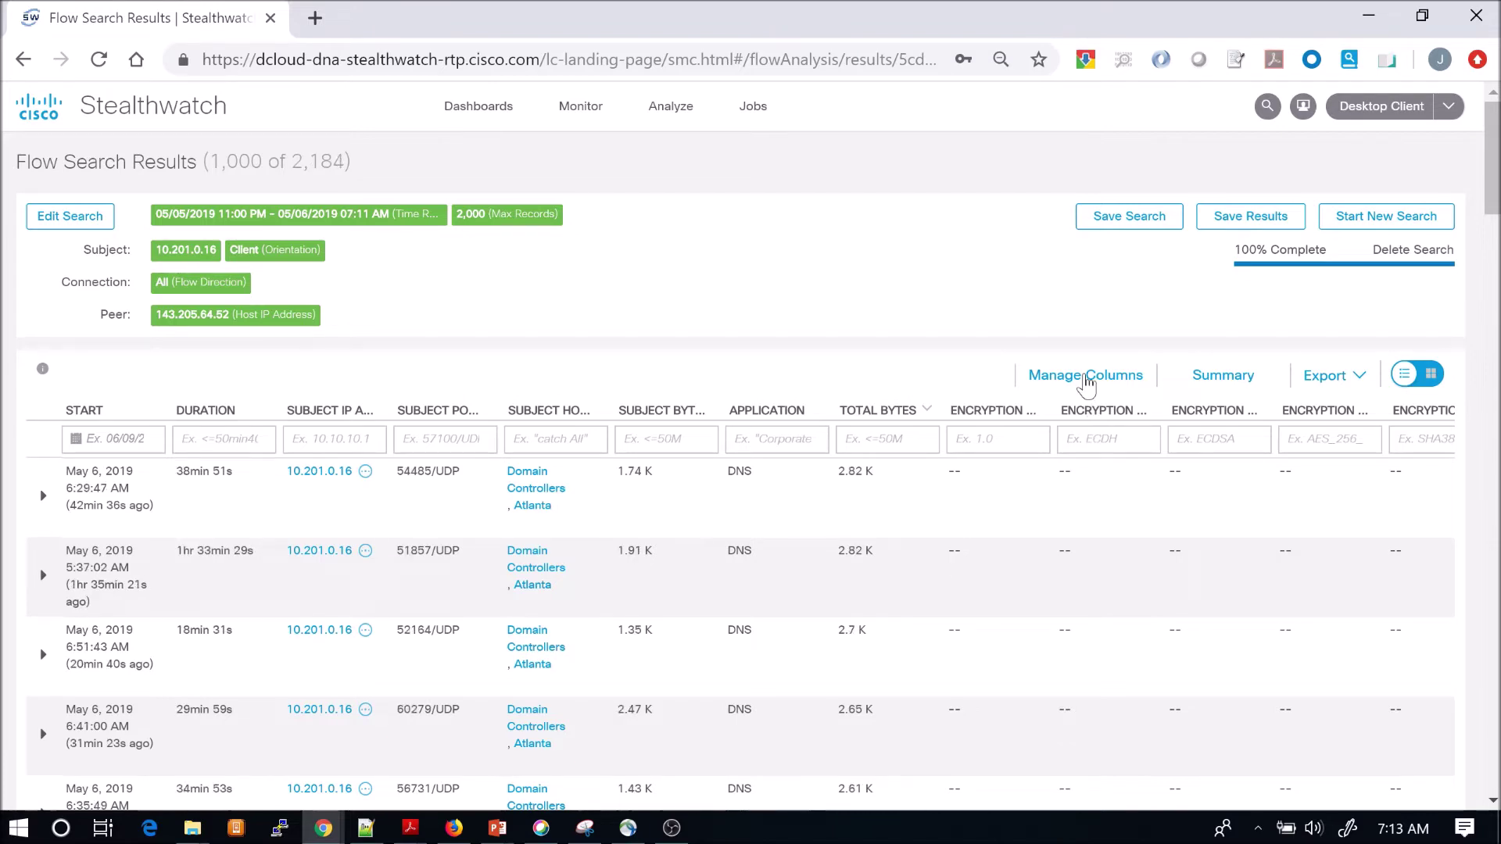
# Remove the Encryption TLS/SSL Version, Key Exchange, Authentication Algorithm and Algorithm And Key Length columns.
pyautogui.click(1086, 376)
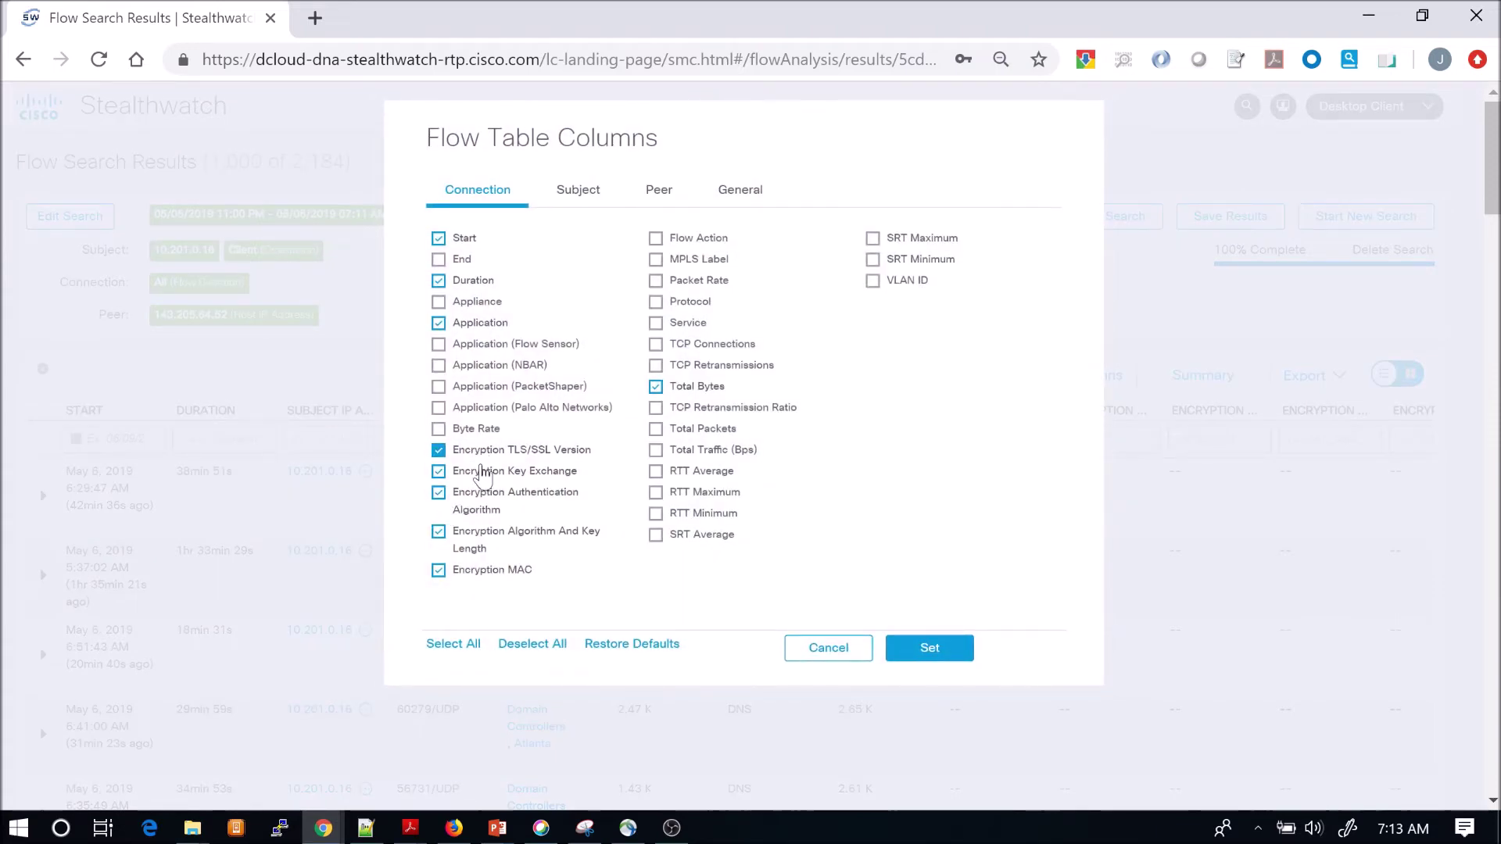
pyautogui.click(478, 451)
pyautogui.click(479, 472)
pyautogui.click(479, 498)
pyautogui.click(484, 539)
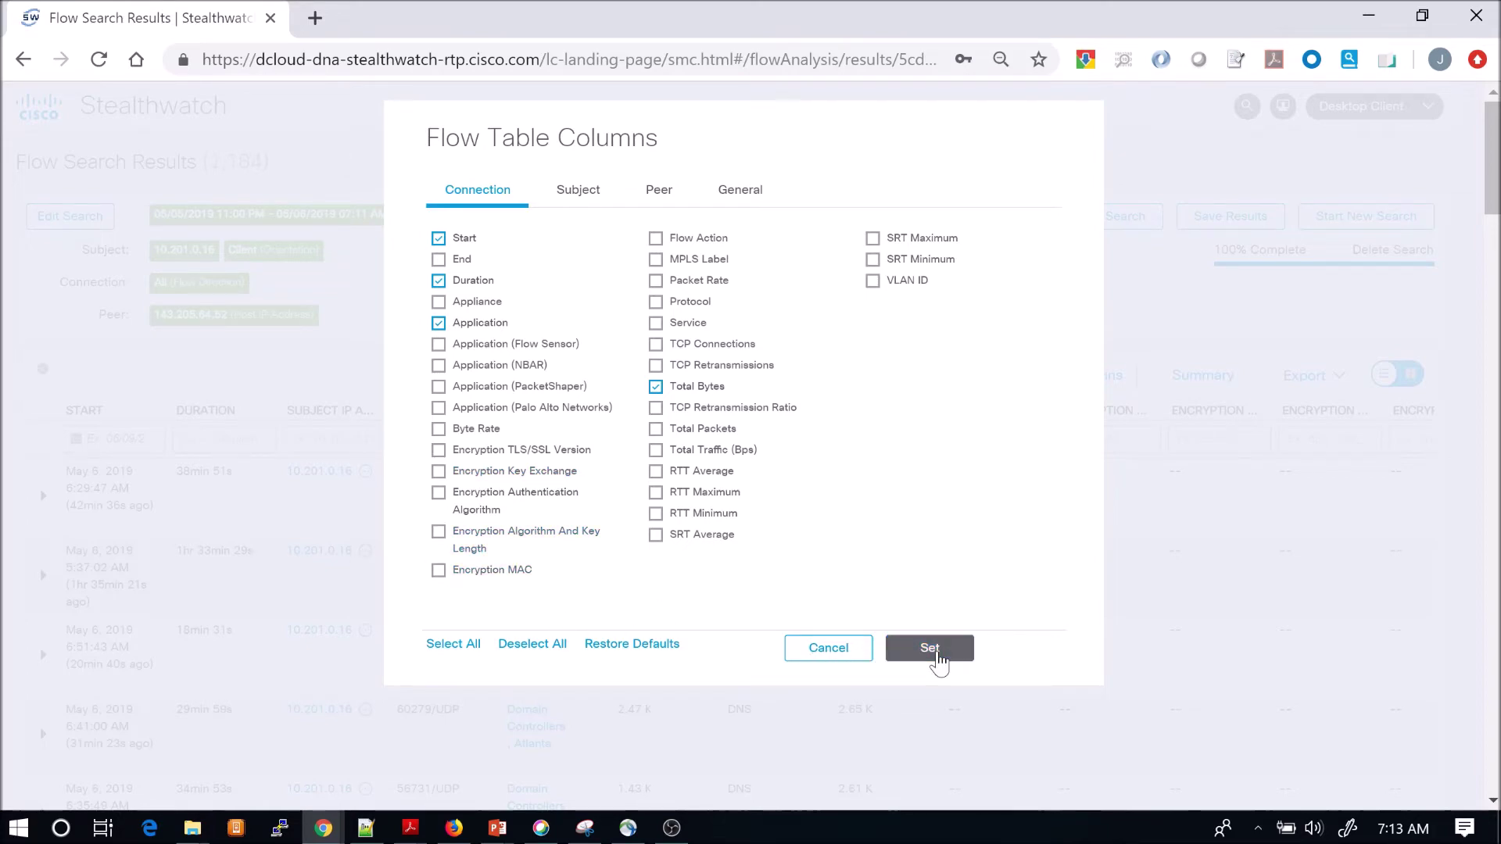
pyautogui.click(938, 659)
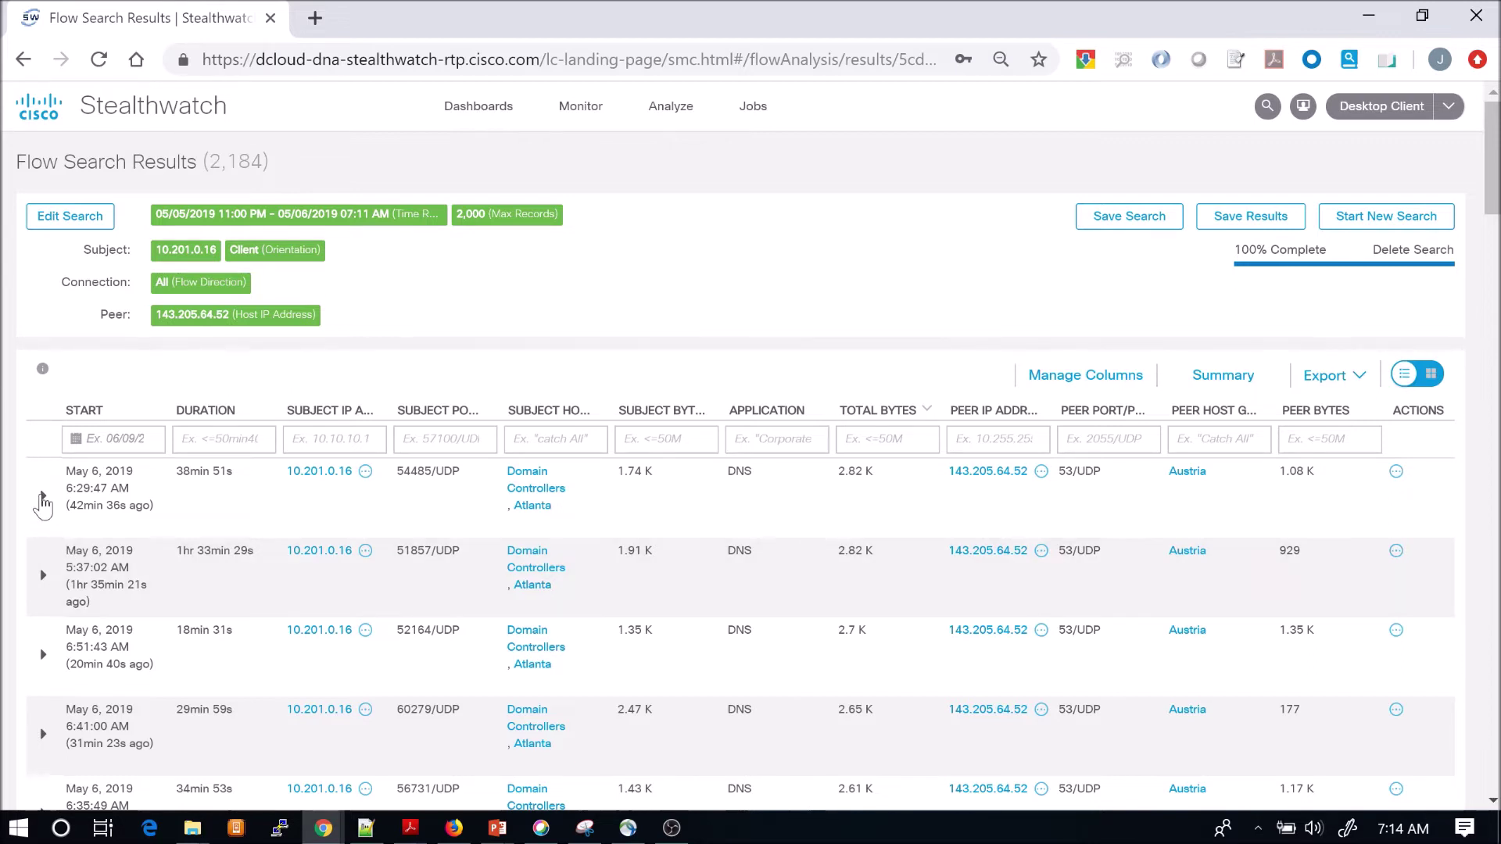
# Review the first DNS flow's details from 10.201.0.16 to 143.205.64.52, then collapse the row.
pyautogui.click(43, 498)
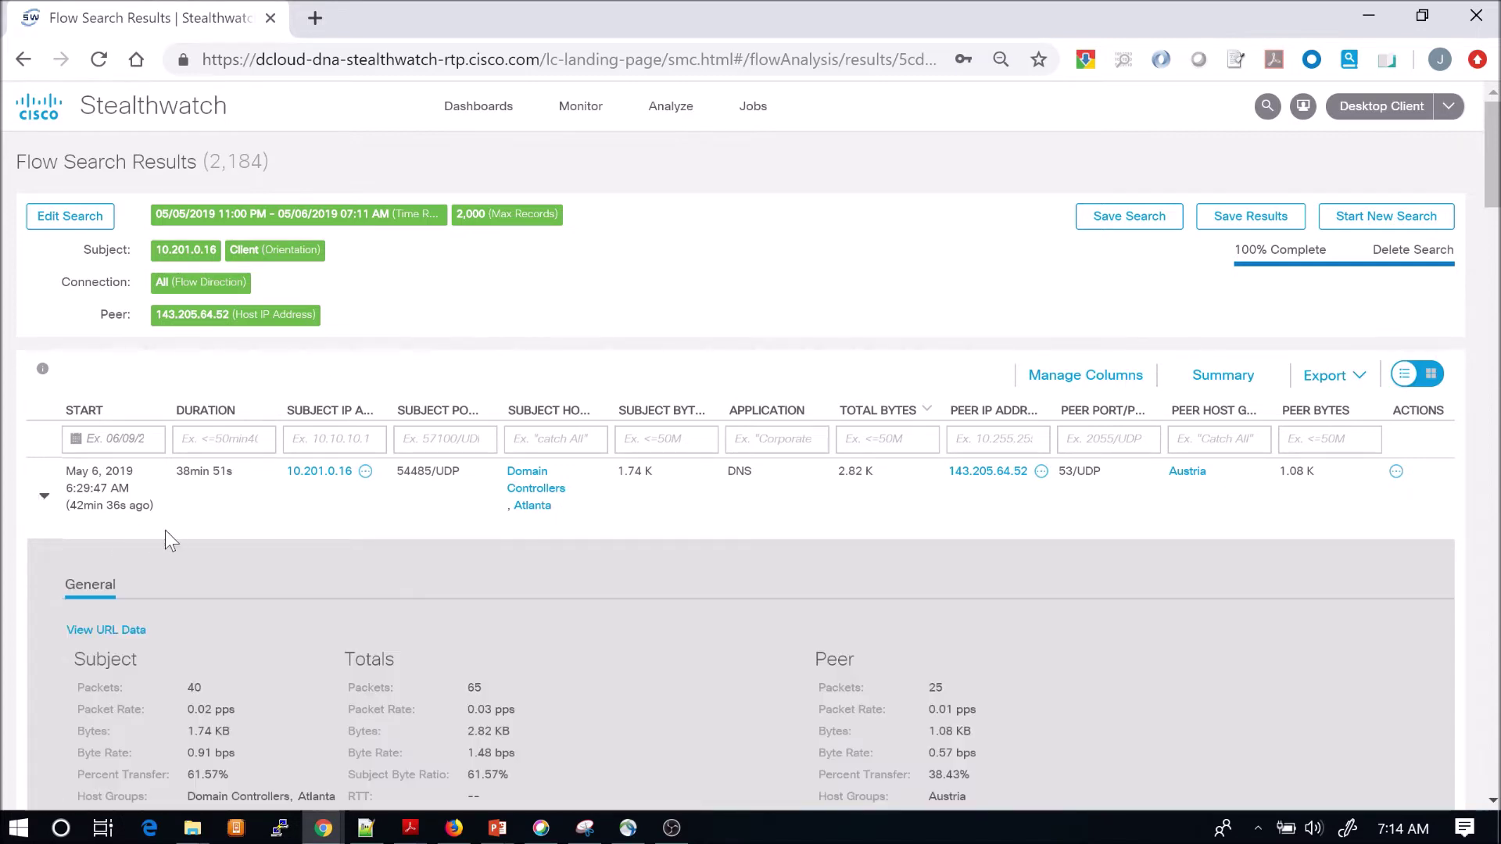
pyautogui.scroll(-3, 166, 530)
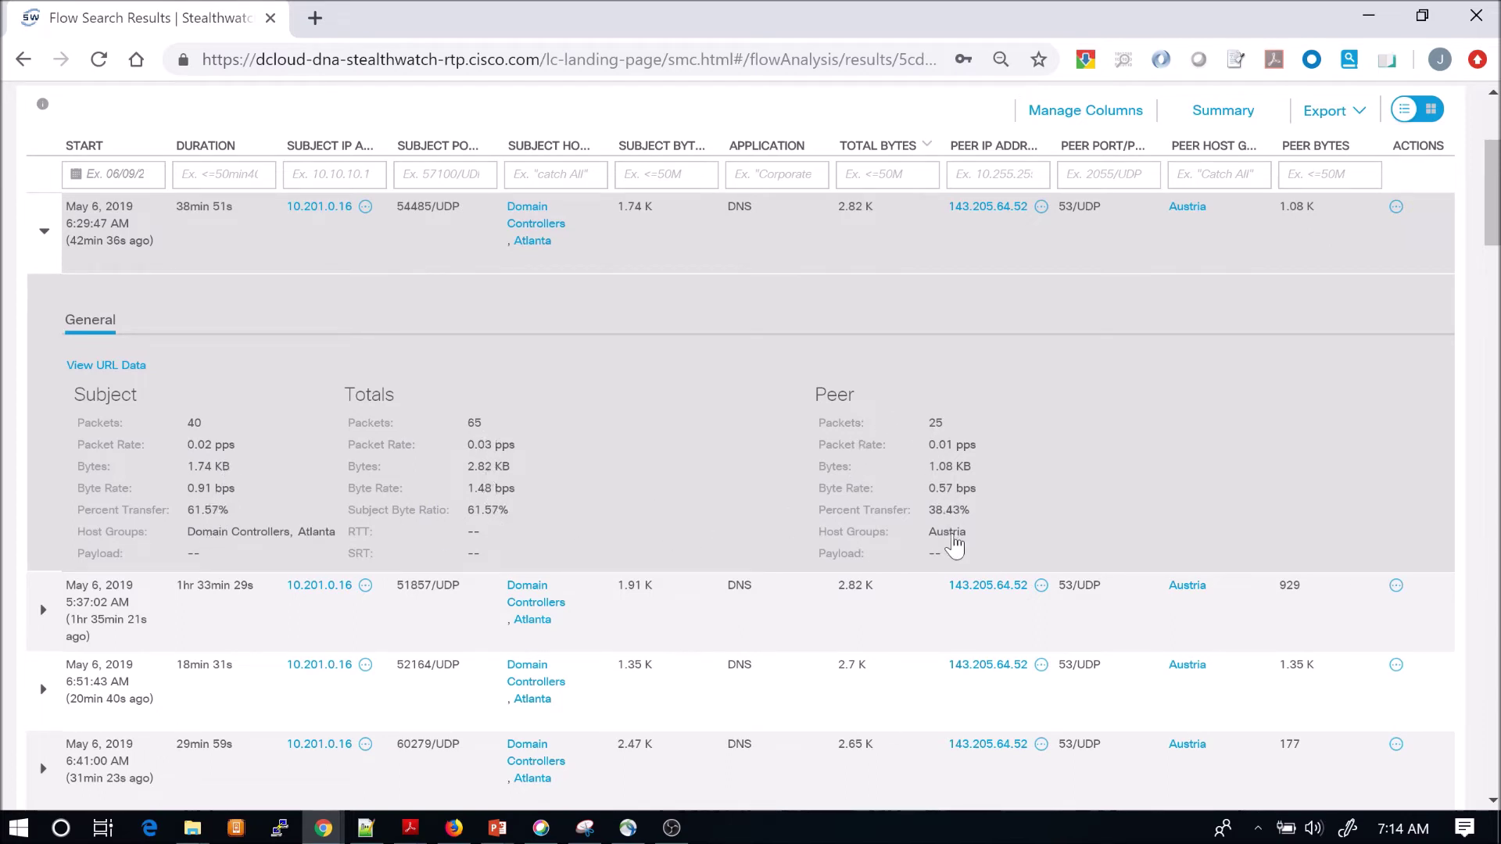
pyautogui.scroll(3, 1123, 469)
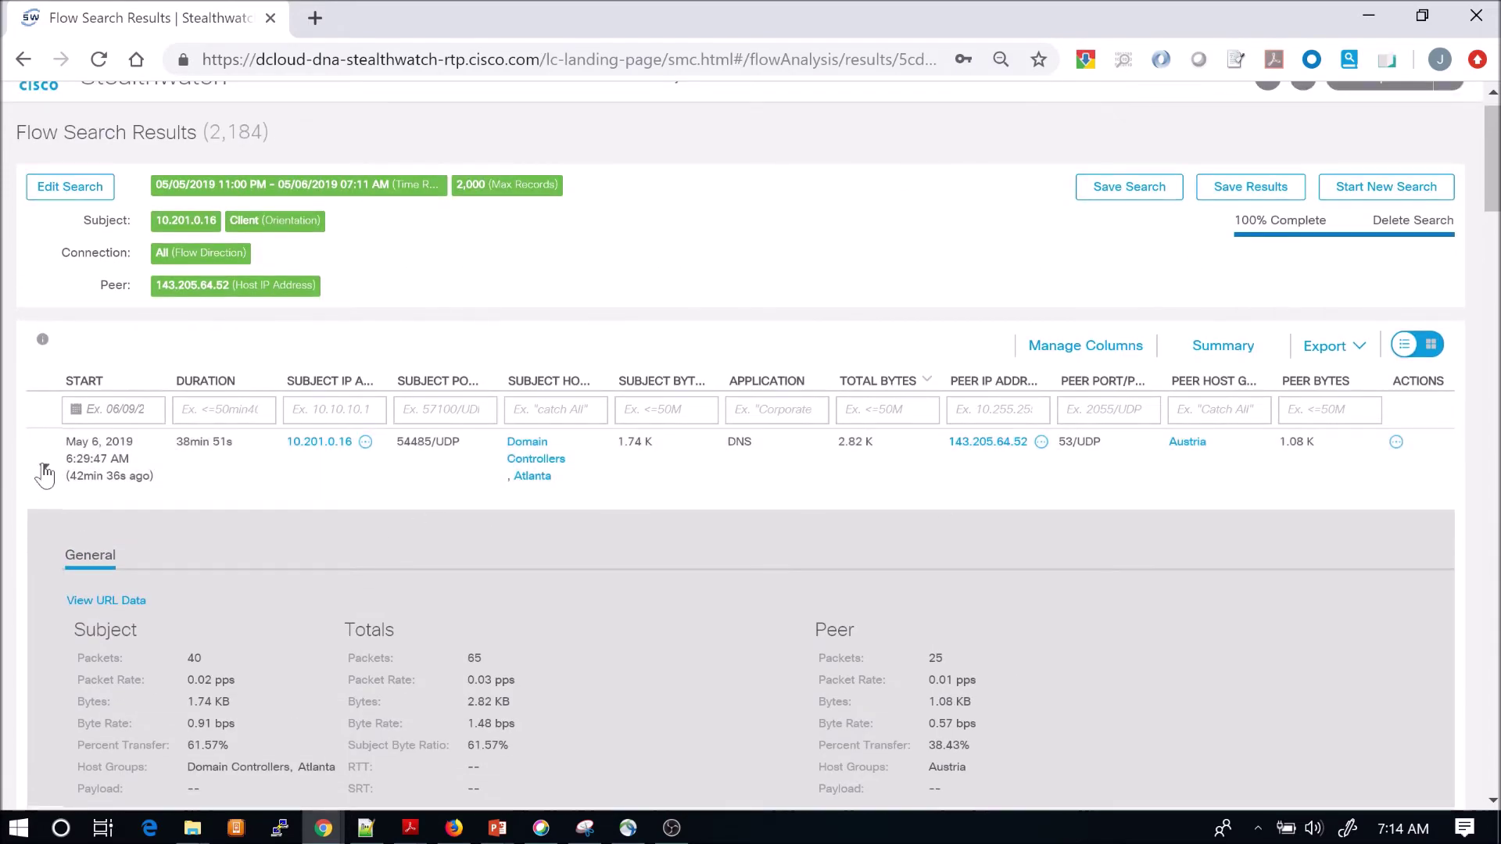
pyautogui.click(45, 471)
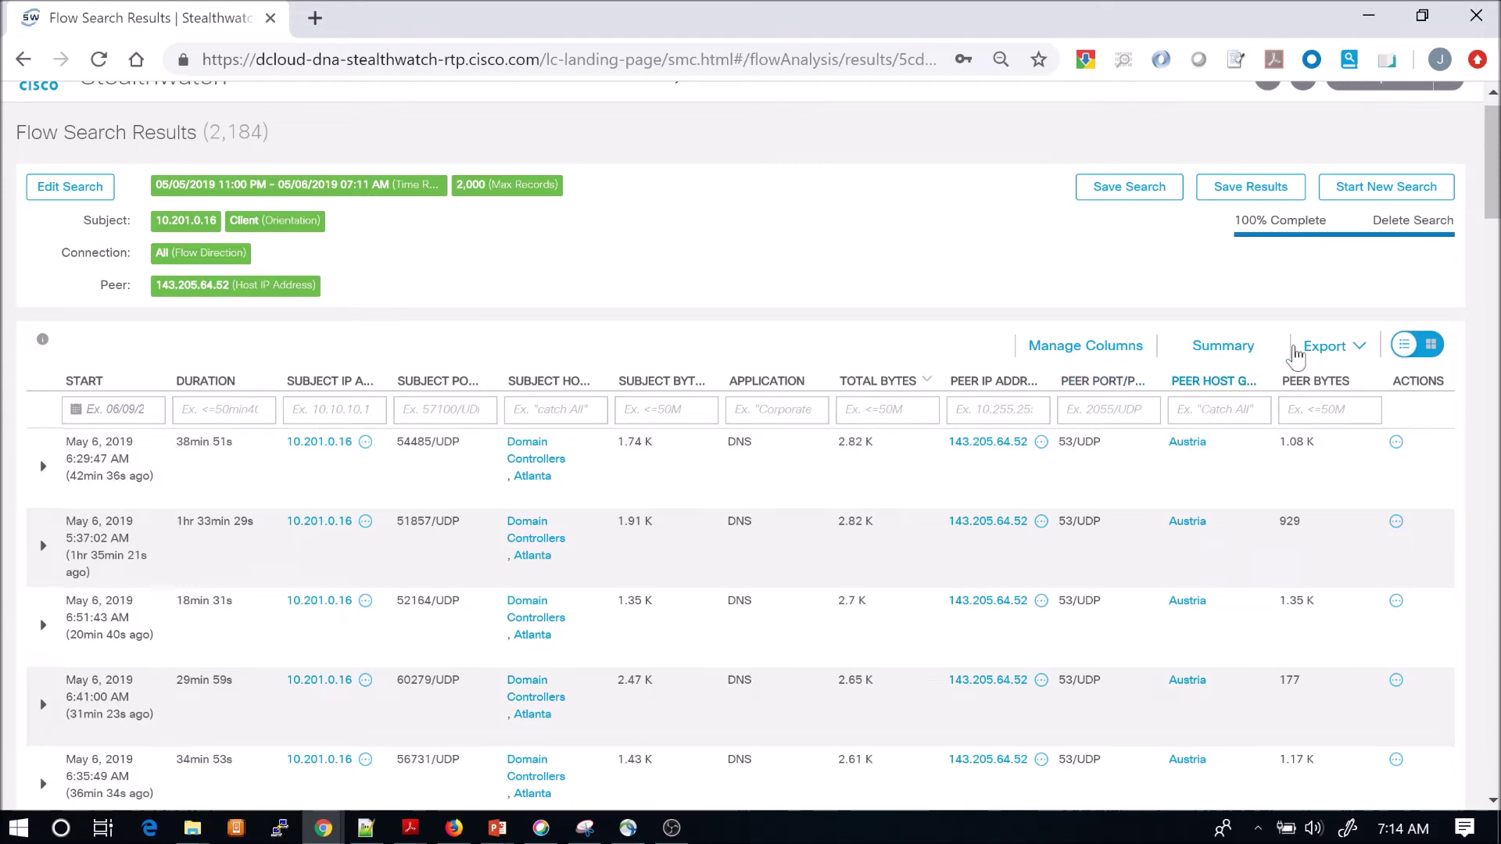
pyautogui.click(1415, 351)
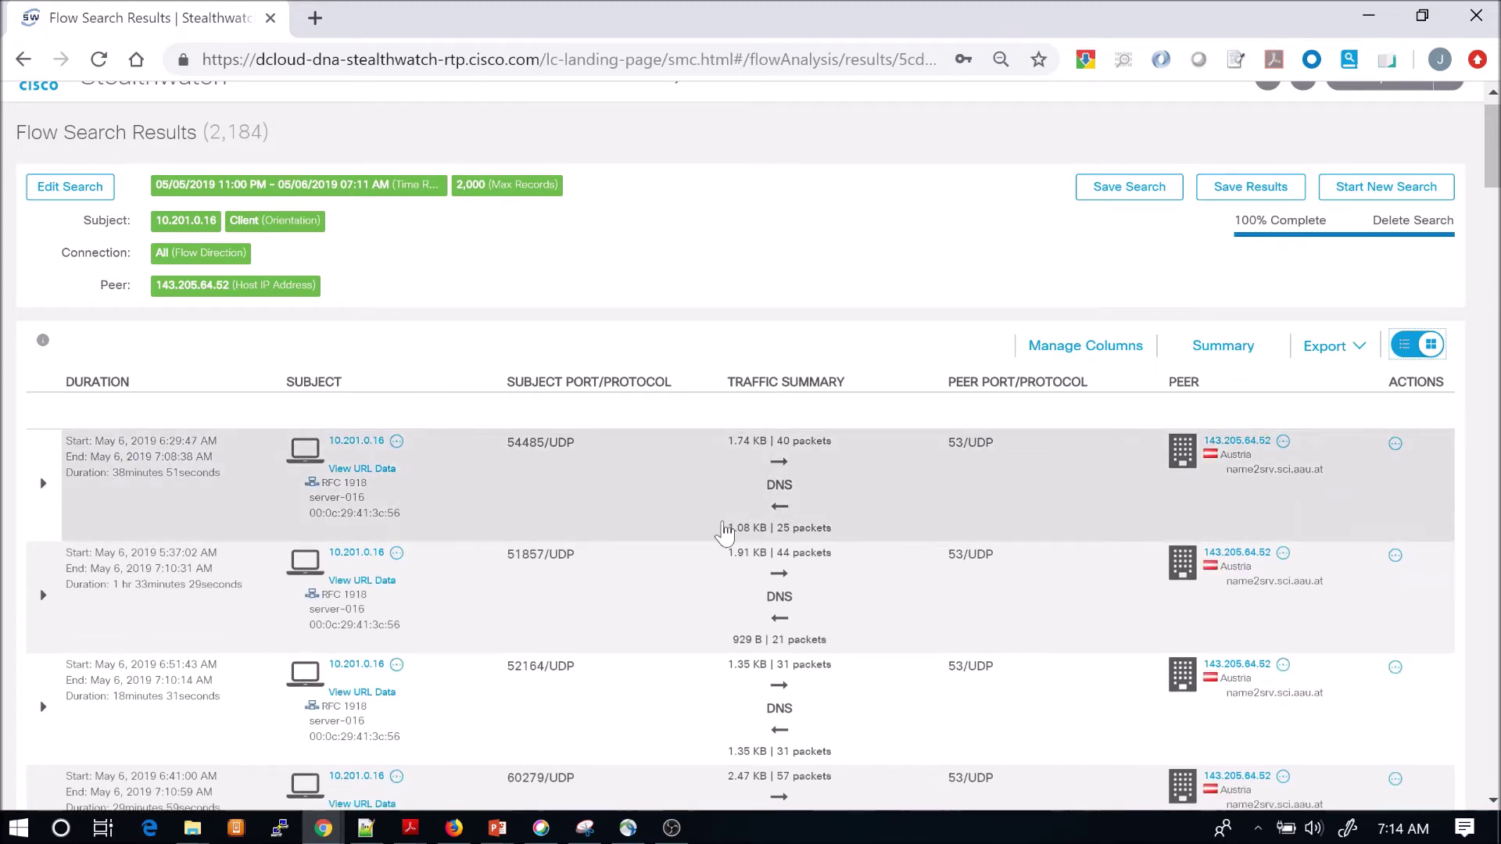
pyautogui.scroll(-1, 1268, 630)
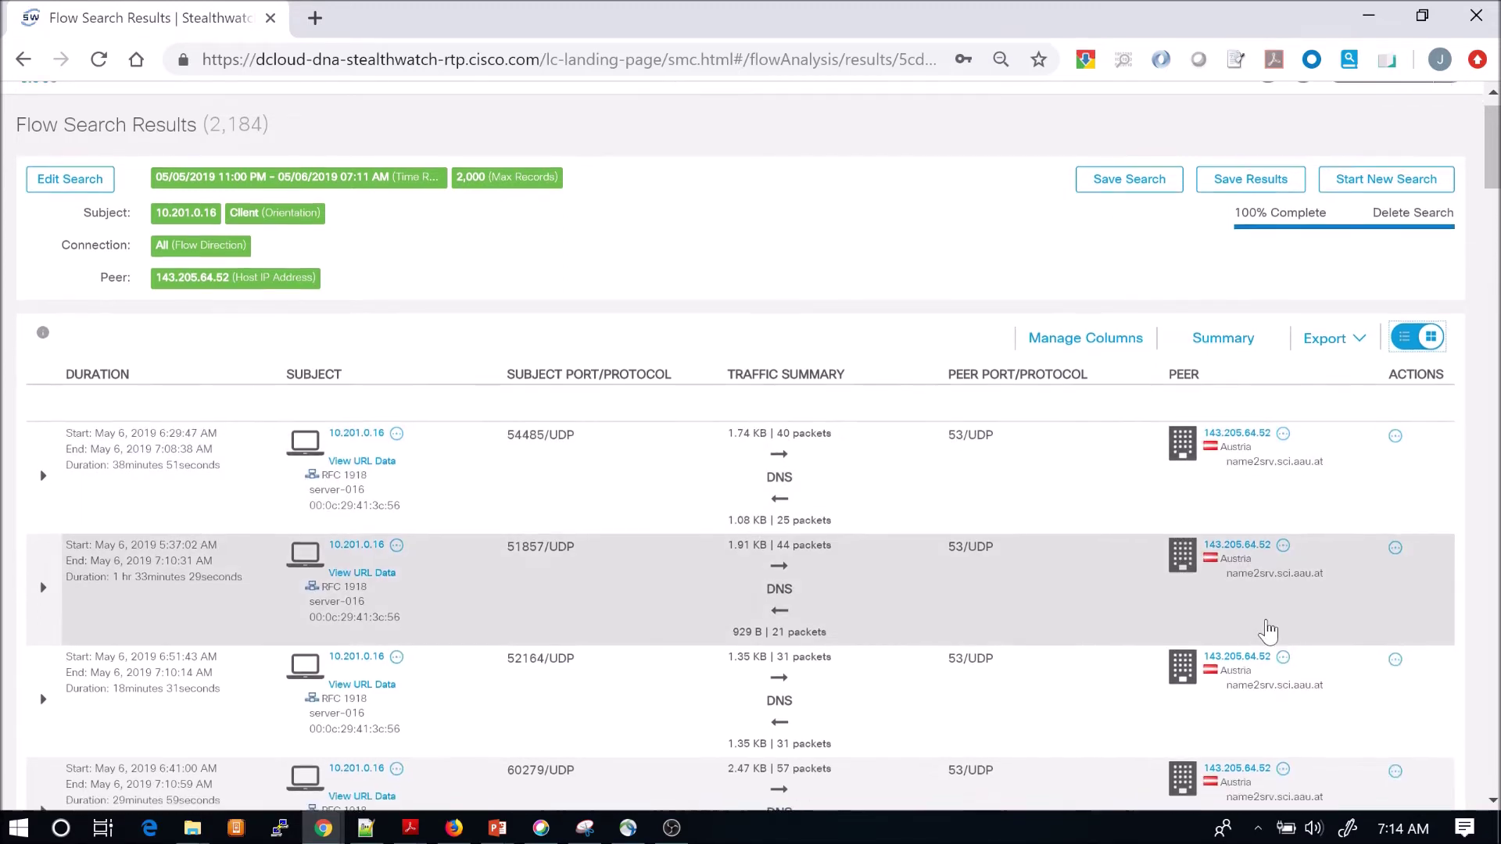
pyautogui.scroll(-9, 1268, 631)
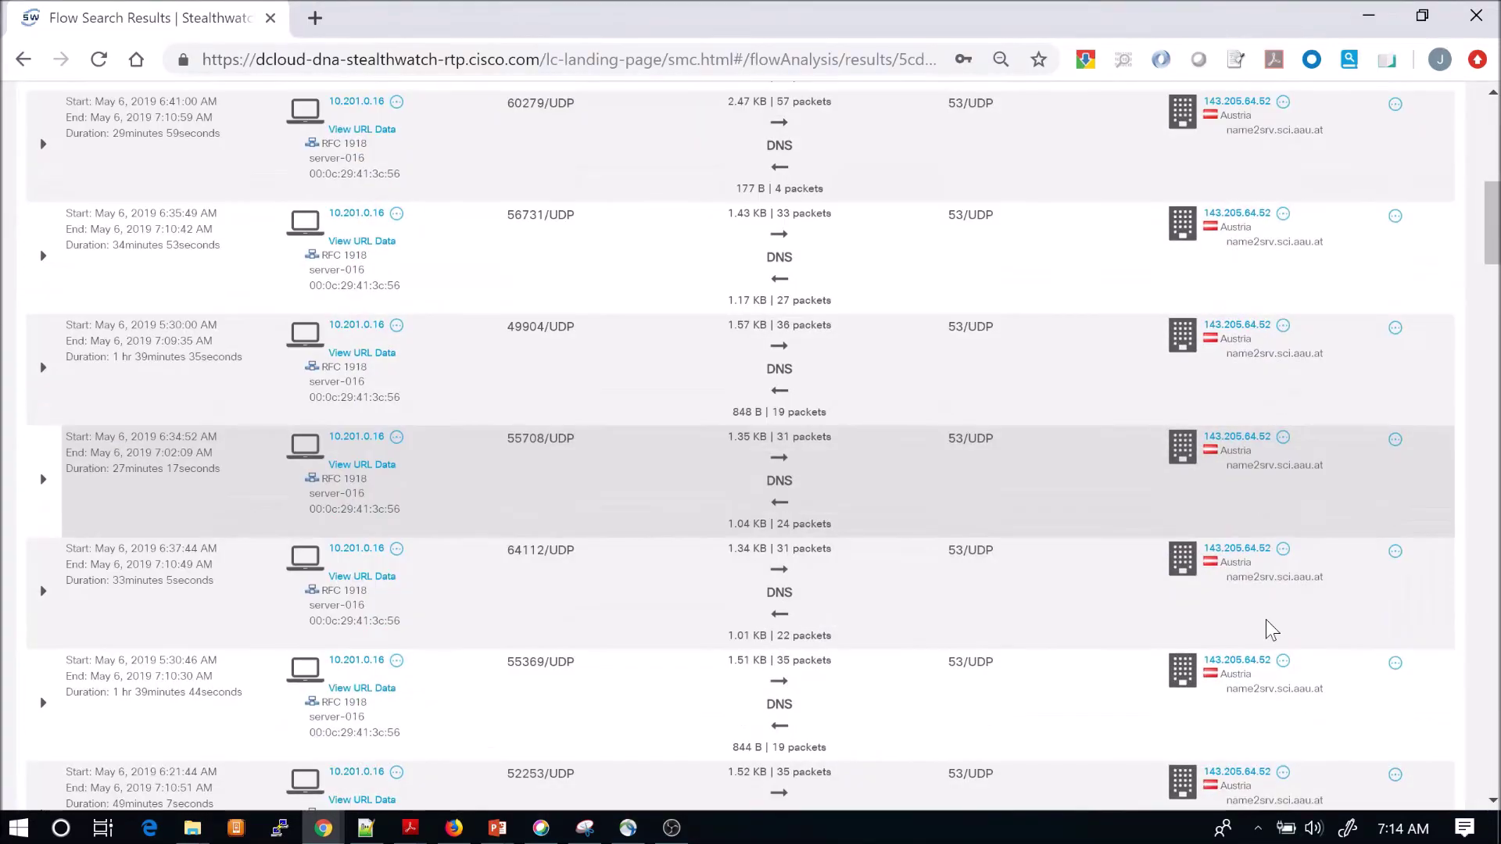
pyautogui.scroll(-4, 1268, 630)
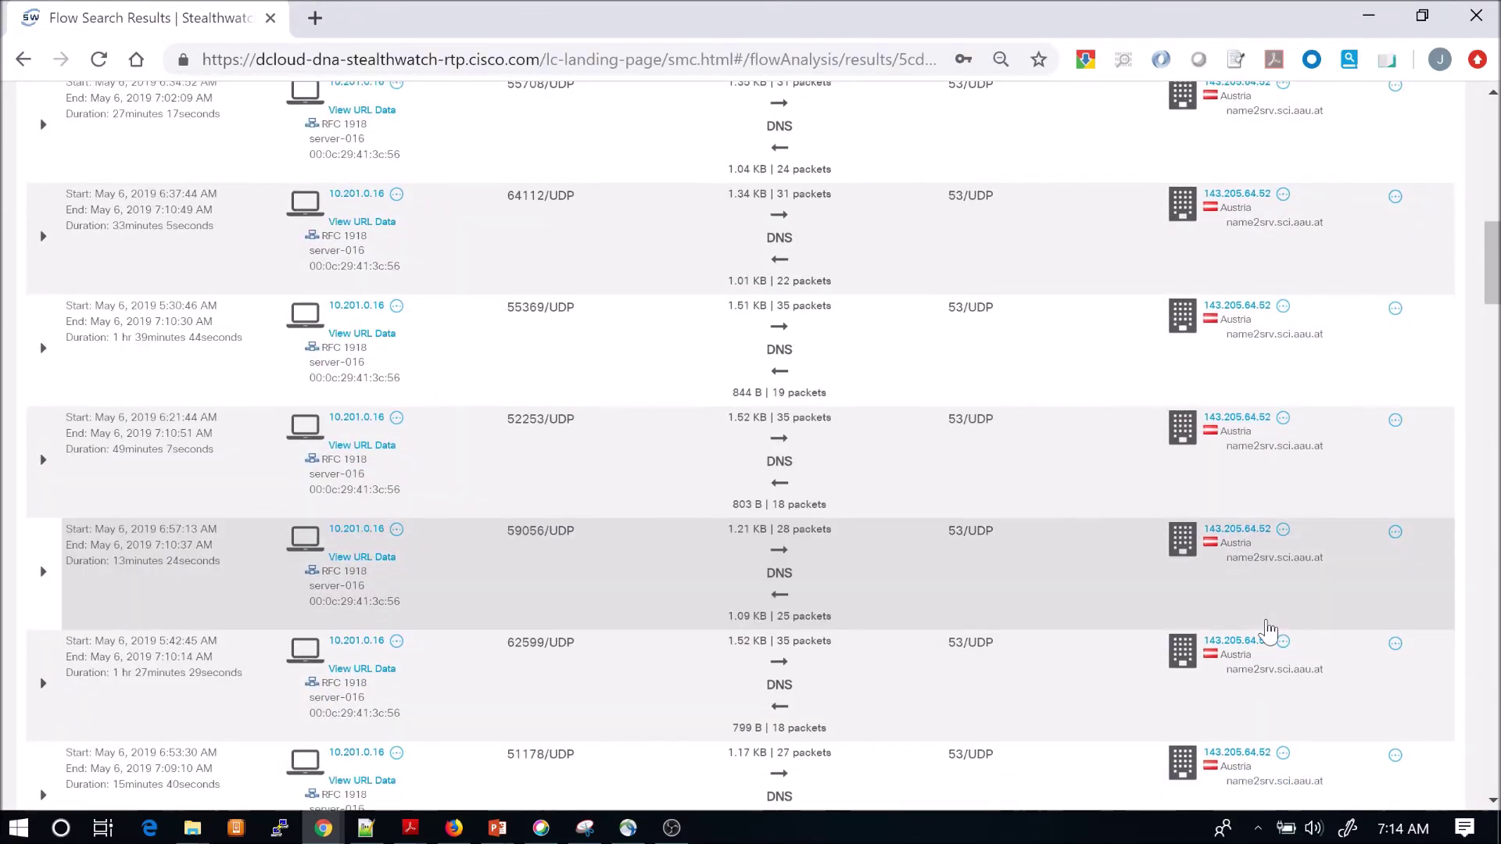
pyautogui.scroll(14, 1268, 630)
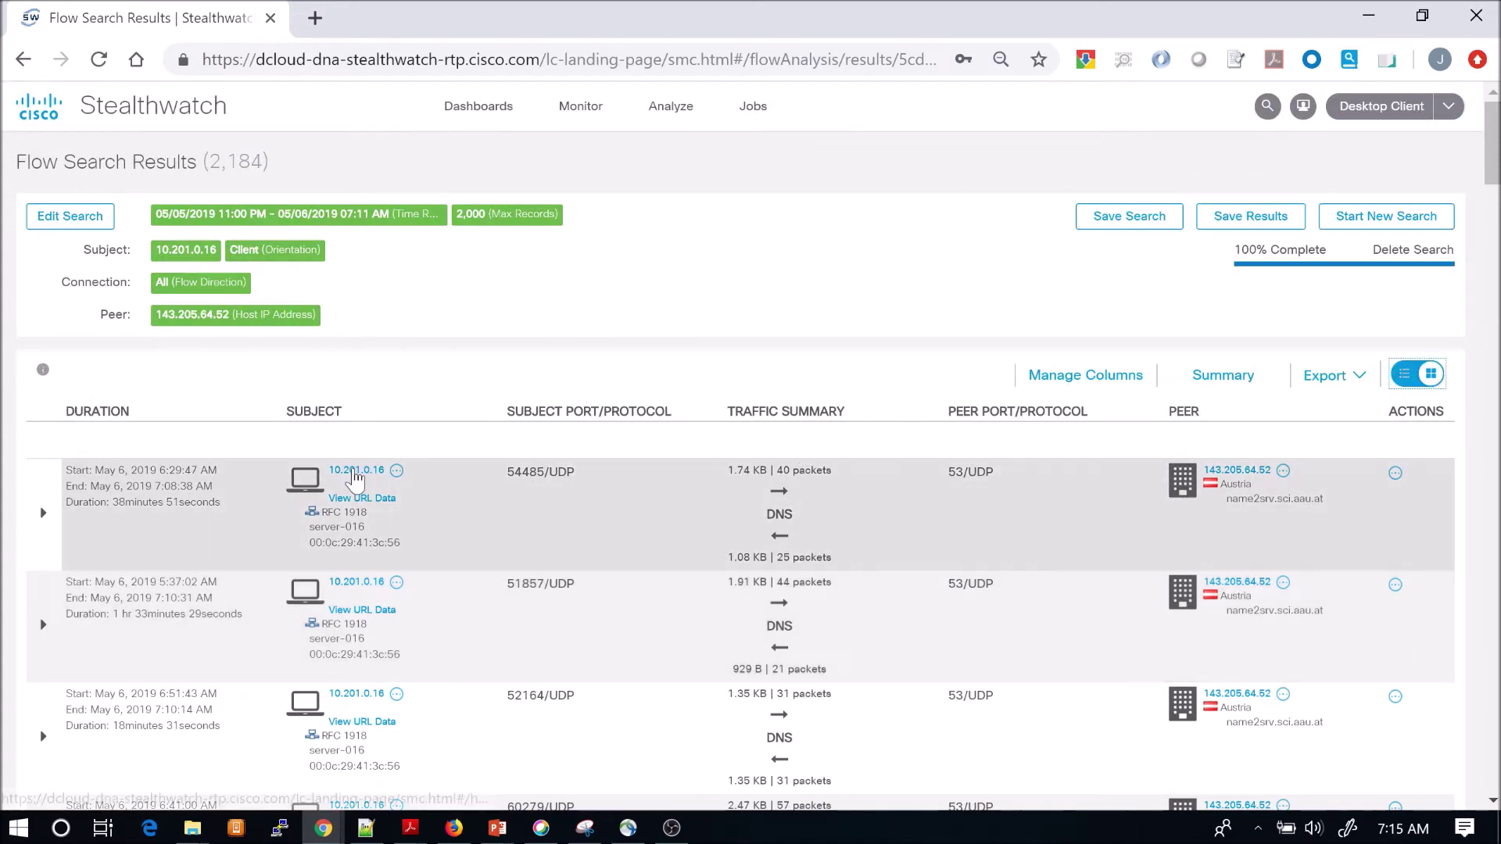
pyautogui.click(357, 470)
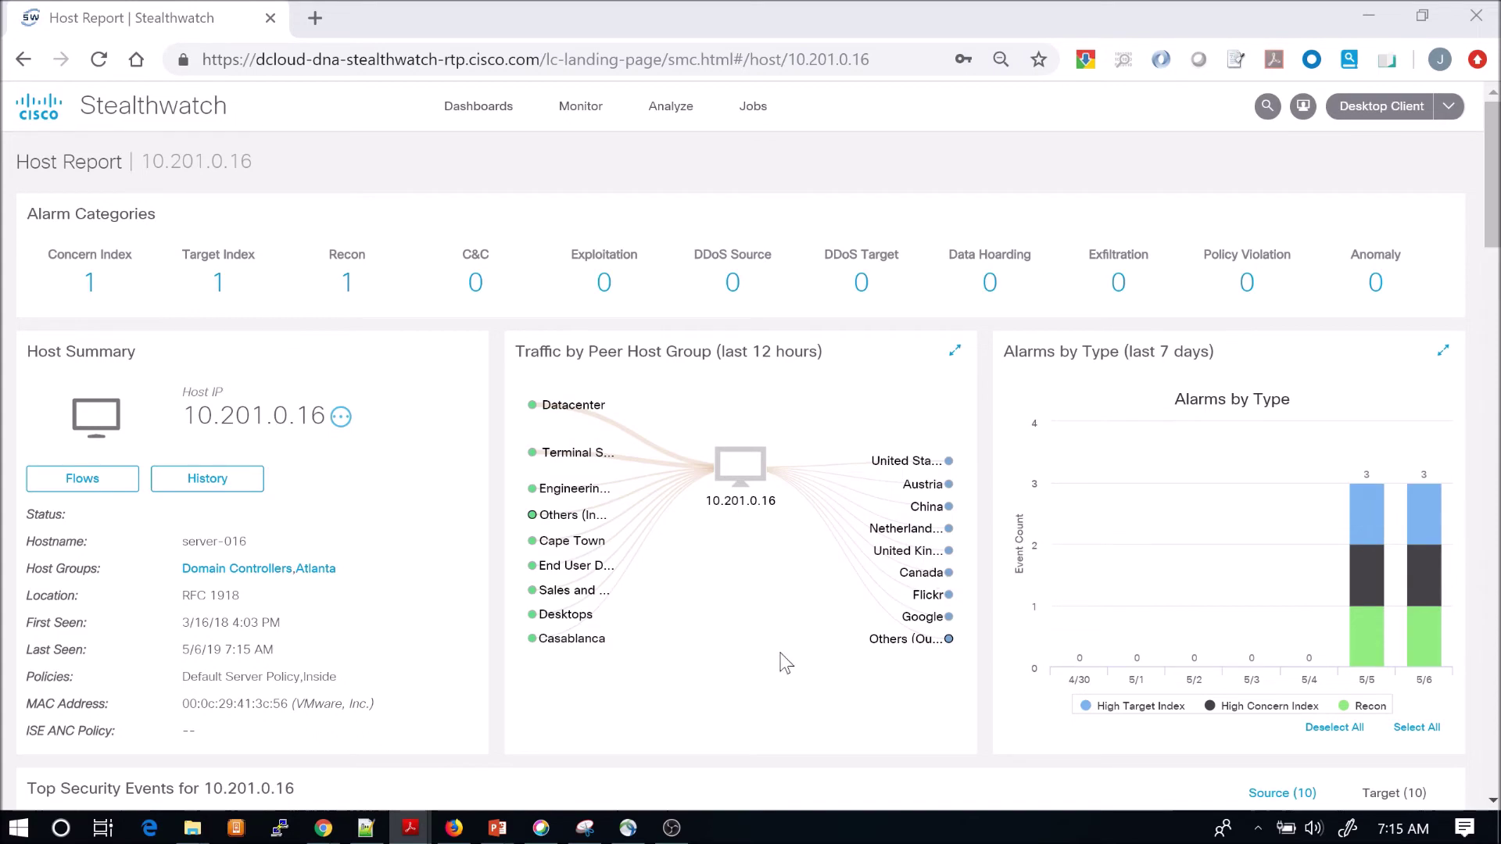
# Look over 10.201.0.16's Top Security Events as source, then switch to events targeting it.
pyautogui.scroll(-3, 786, 663)
pyautogui.scroll(-2, 786, 663)
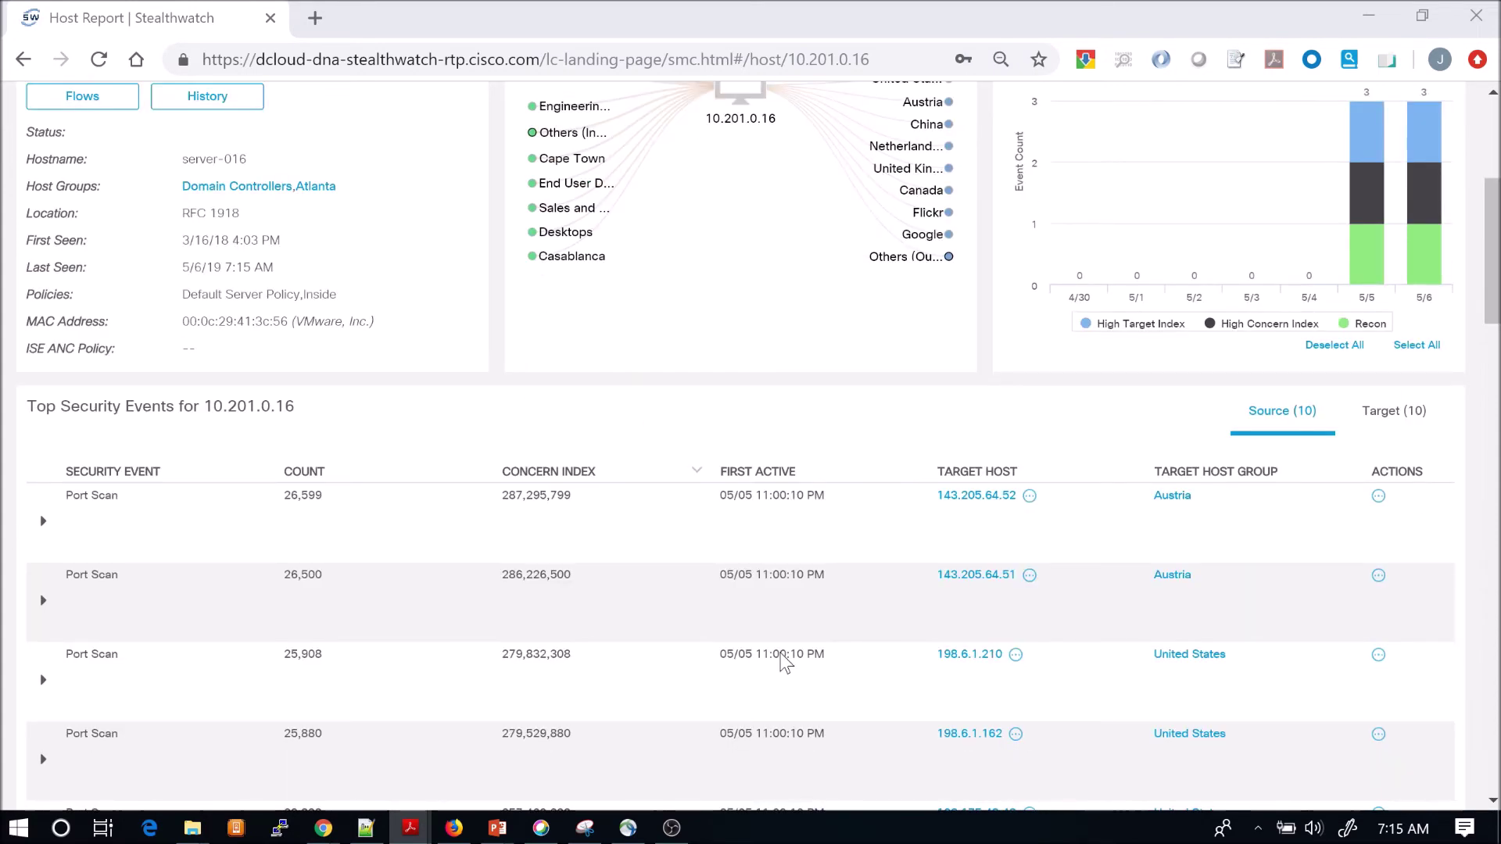
pyautogui.scroll(-2, 785, 663)
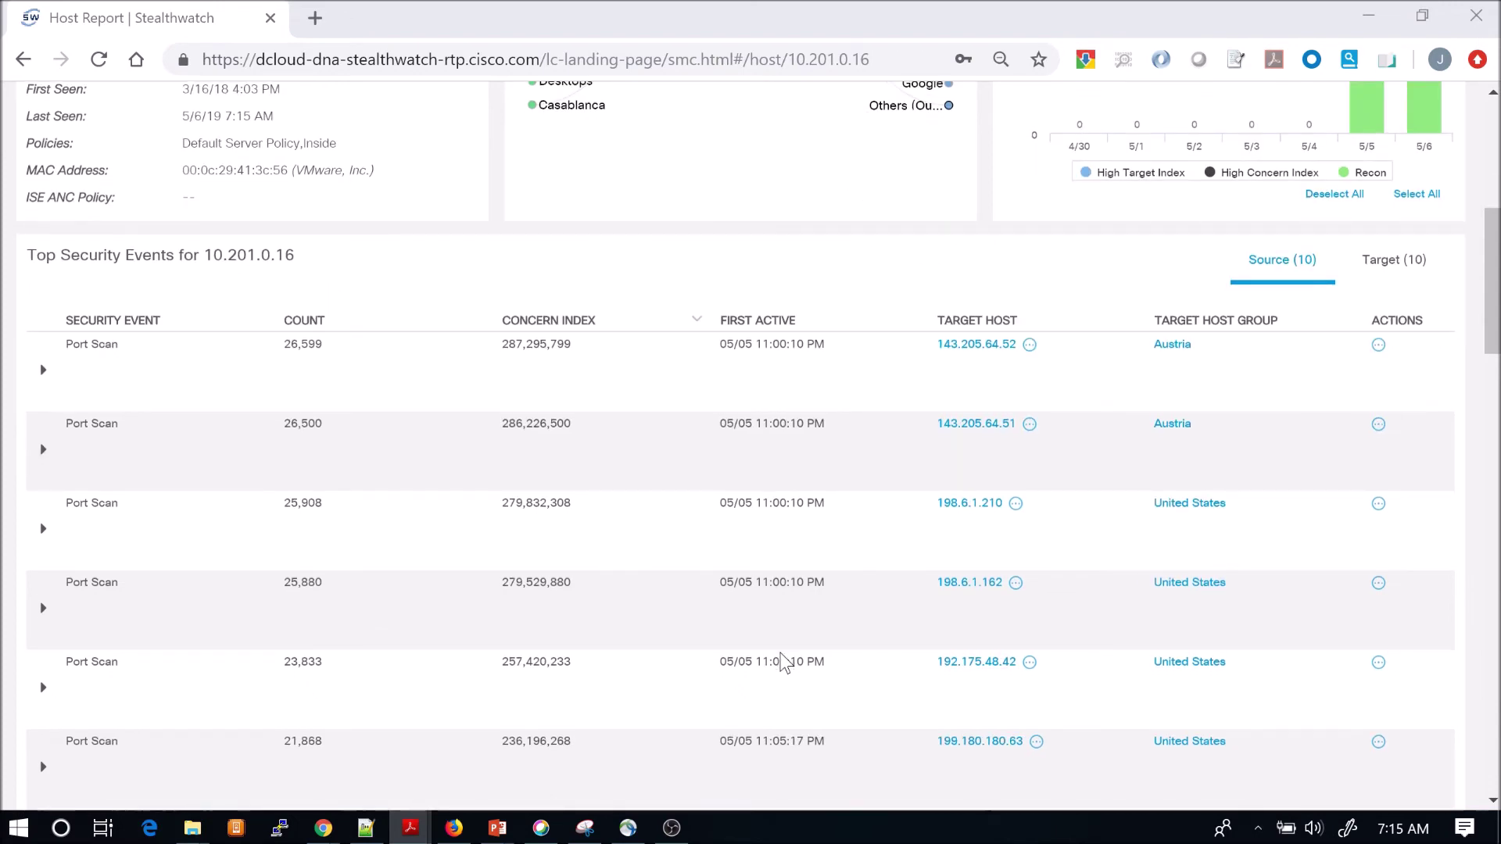
pyautogui.scroll(-3, 785, 663)
pyautogui.scroll(-3, 786, 663)
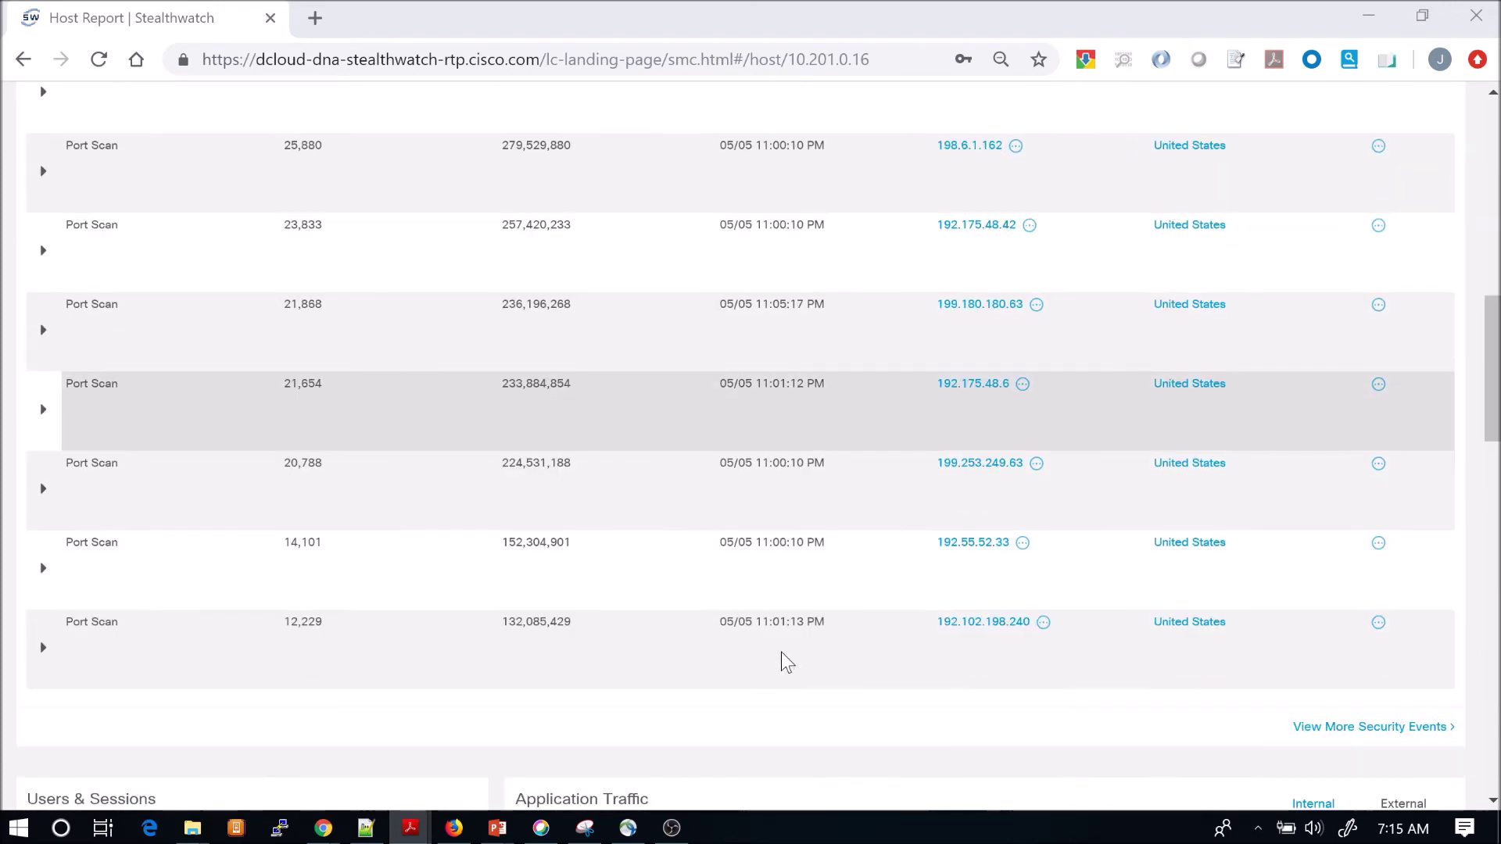
pyautogui.scroll(3, 786, 663)
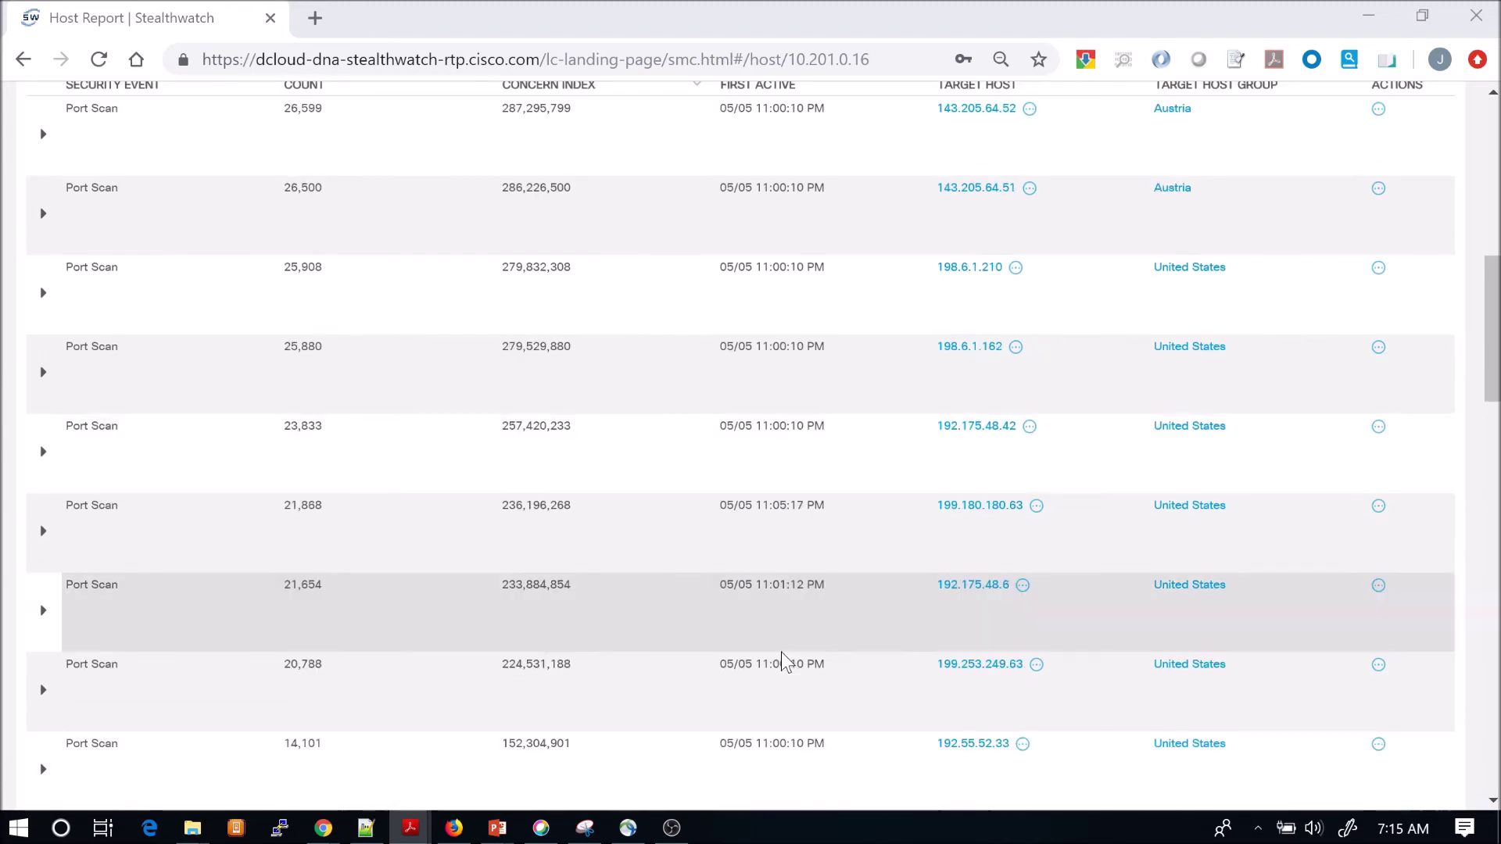
pyautogui.scroll(8, 786, 663)
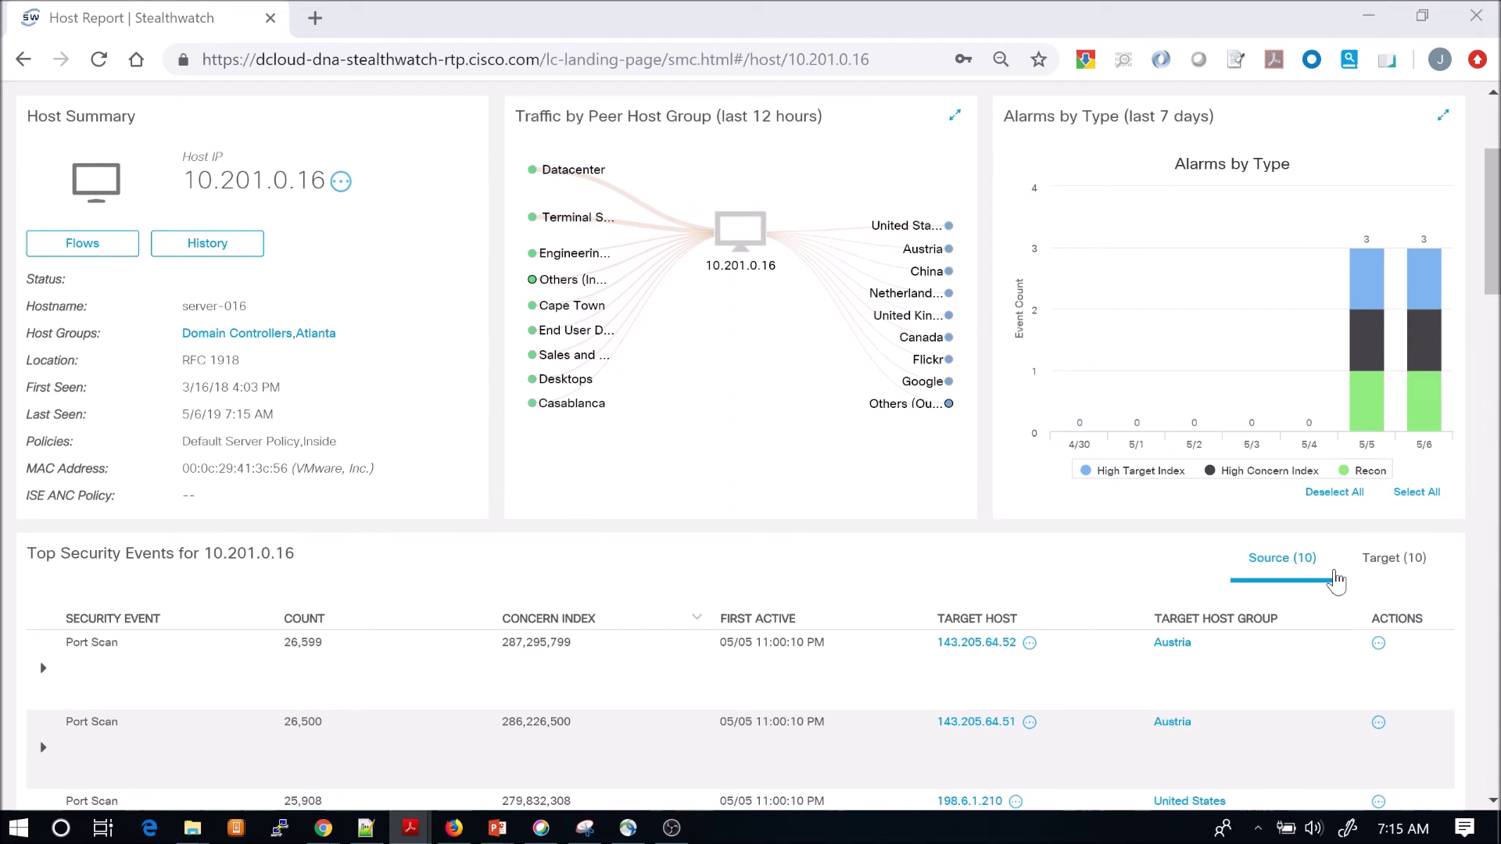
pyautogui.click(1337, 580)
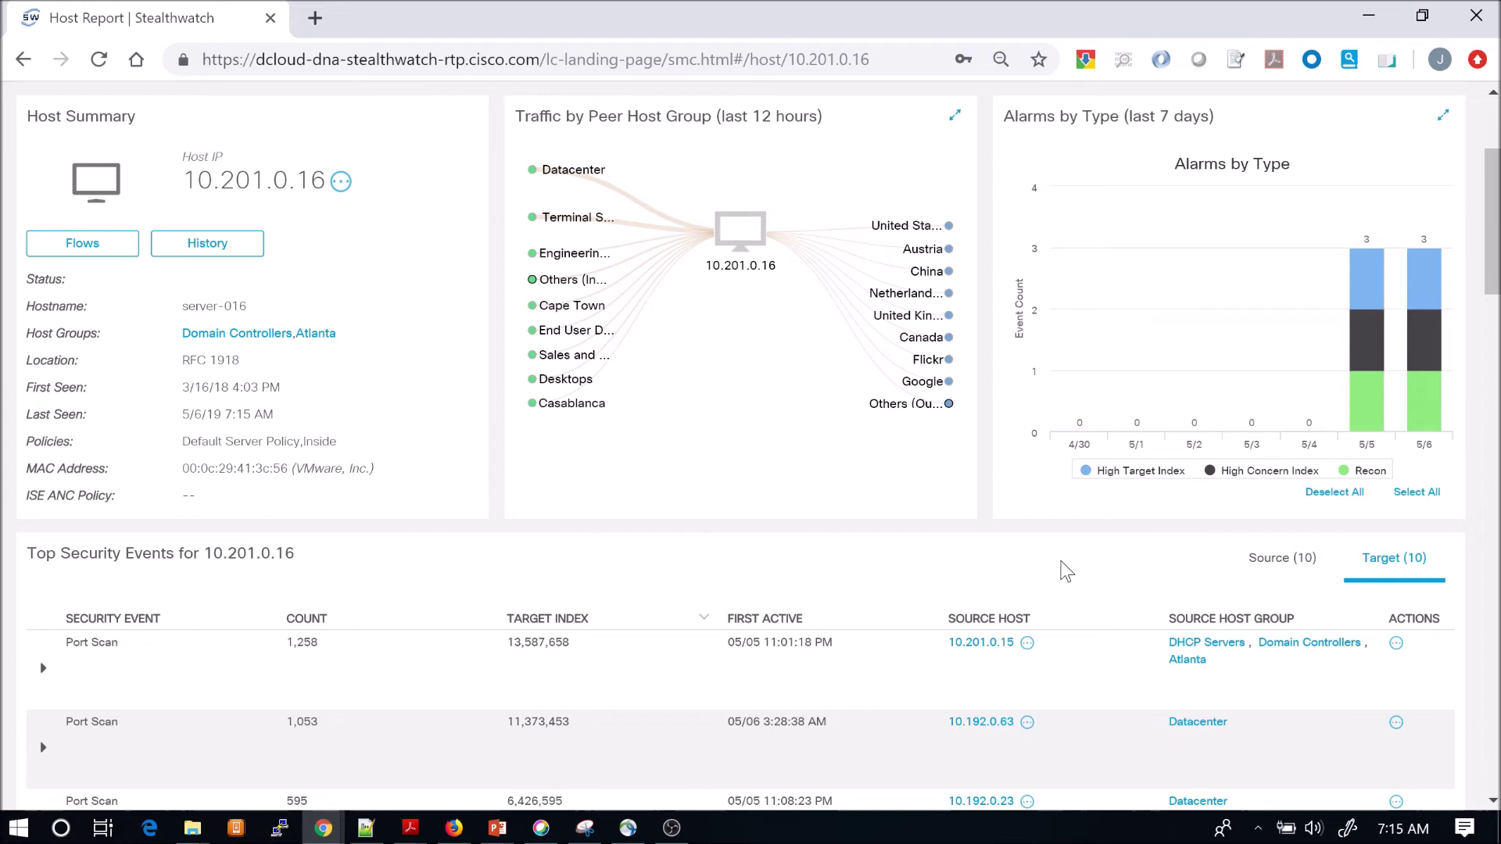
# Look through the ten inbound Port Scan events targeting 10.201.0.16, from 1,258 down to 177.
pyautogui.scroll(-1, 1067, 571)
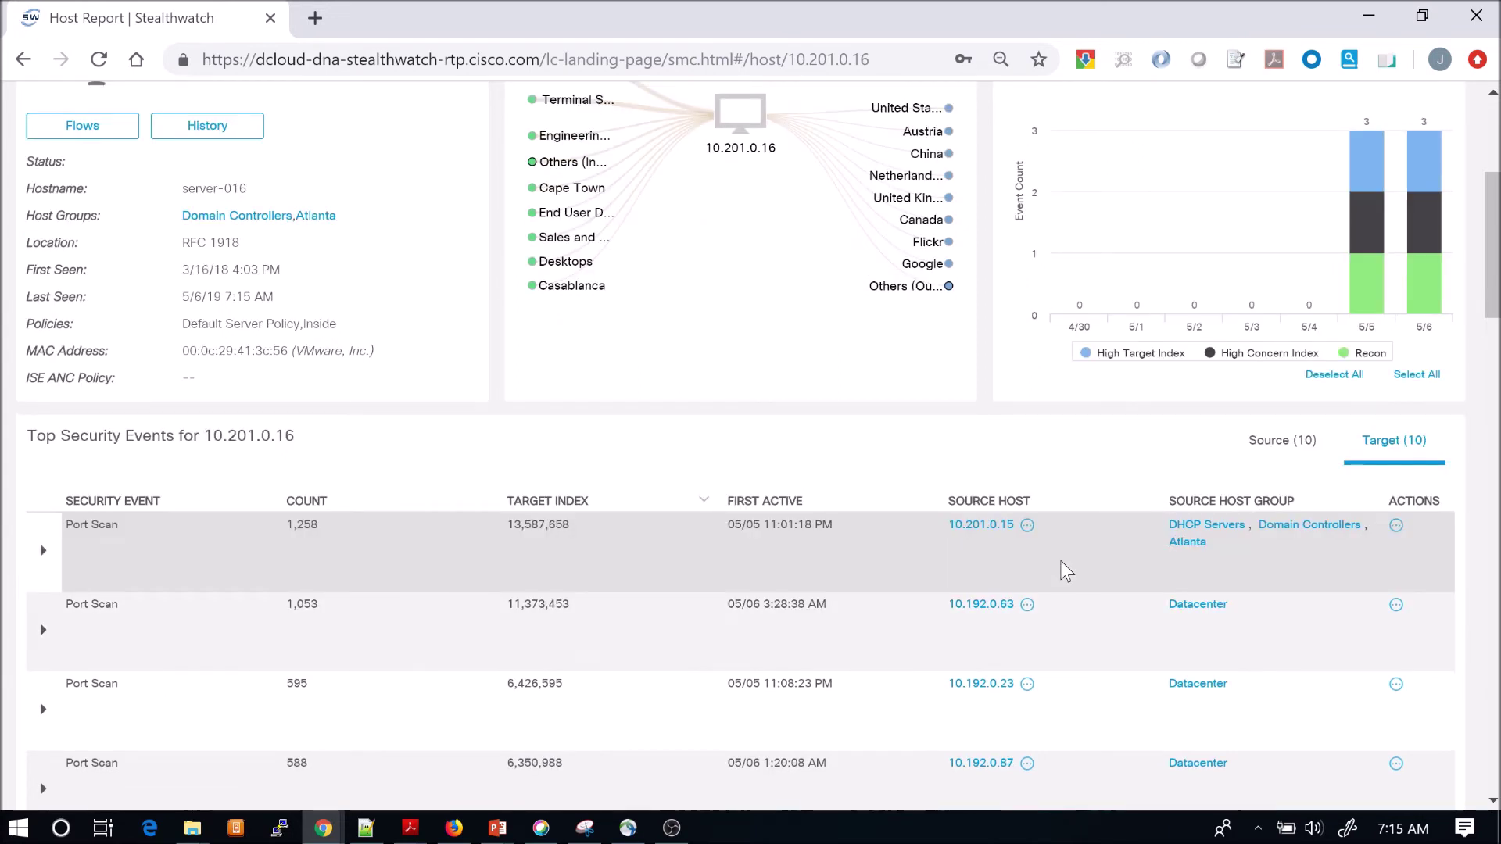
pyautogui.scroll(-2, 1067, 571)
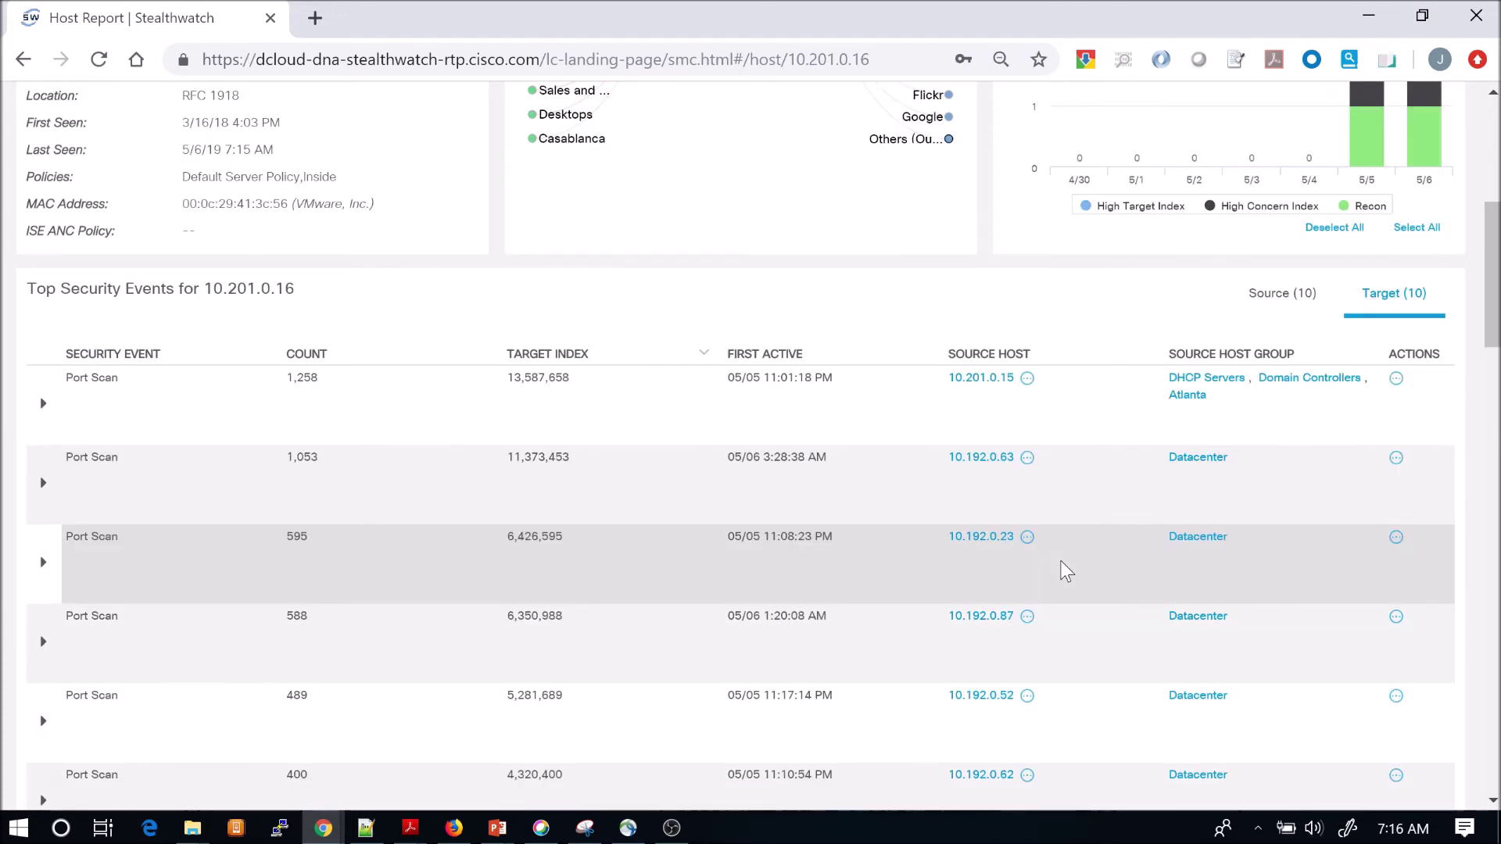
pyautogui.scroll(-2, 1067, 571)
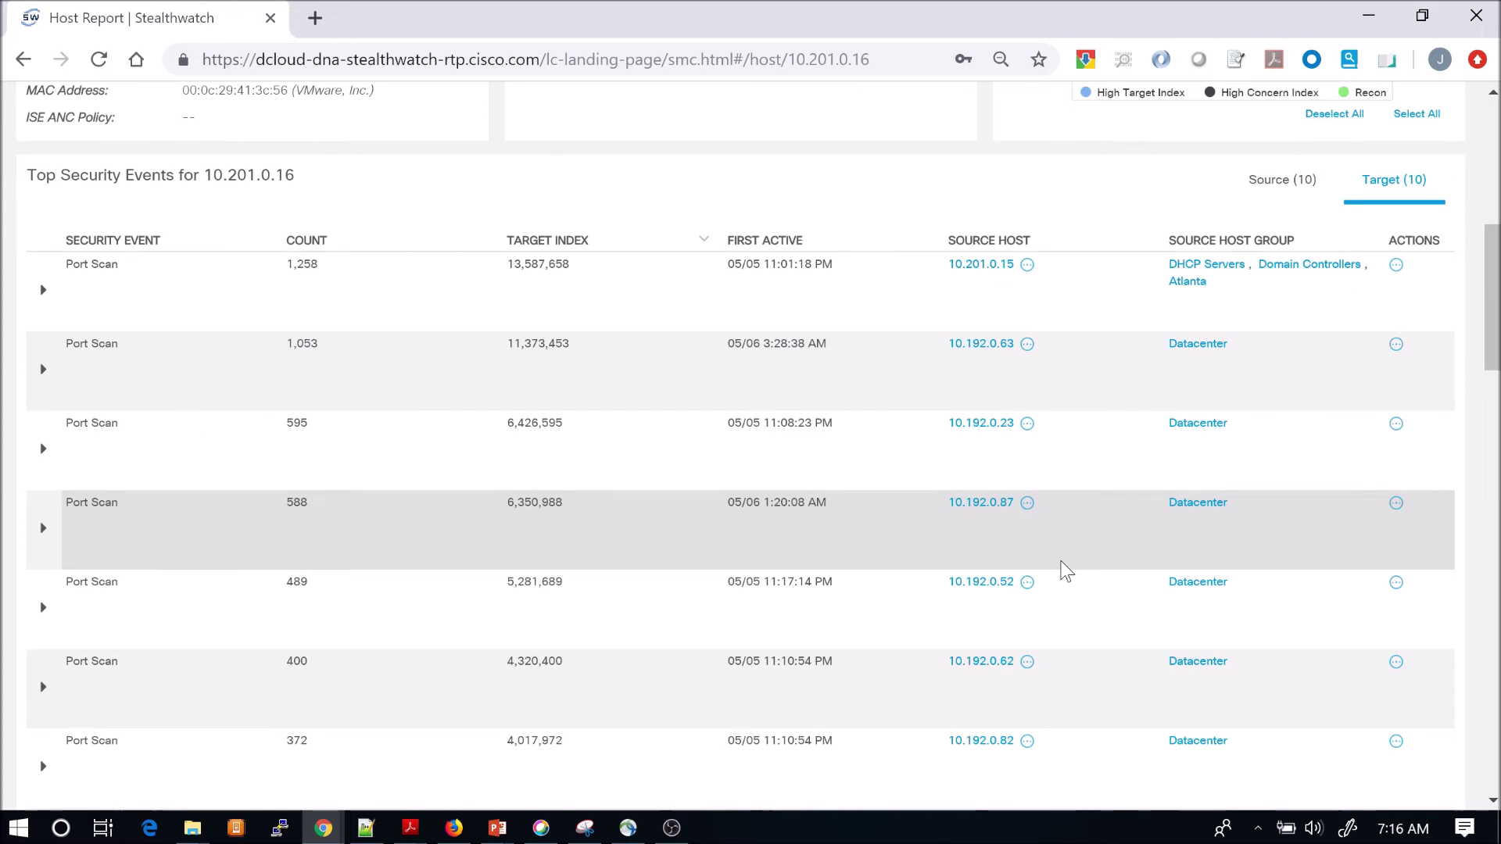
pyautogui.scroll(-2, 1067, 571)
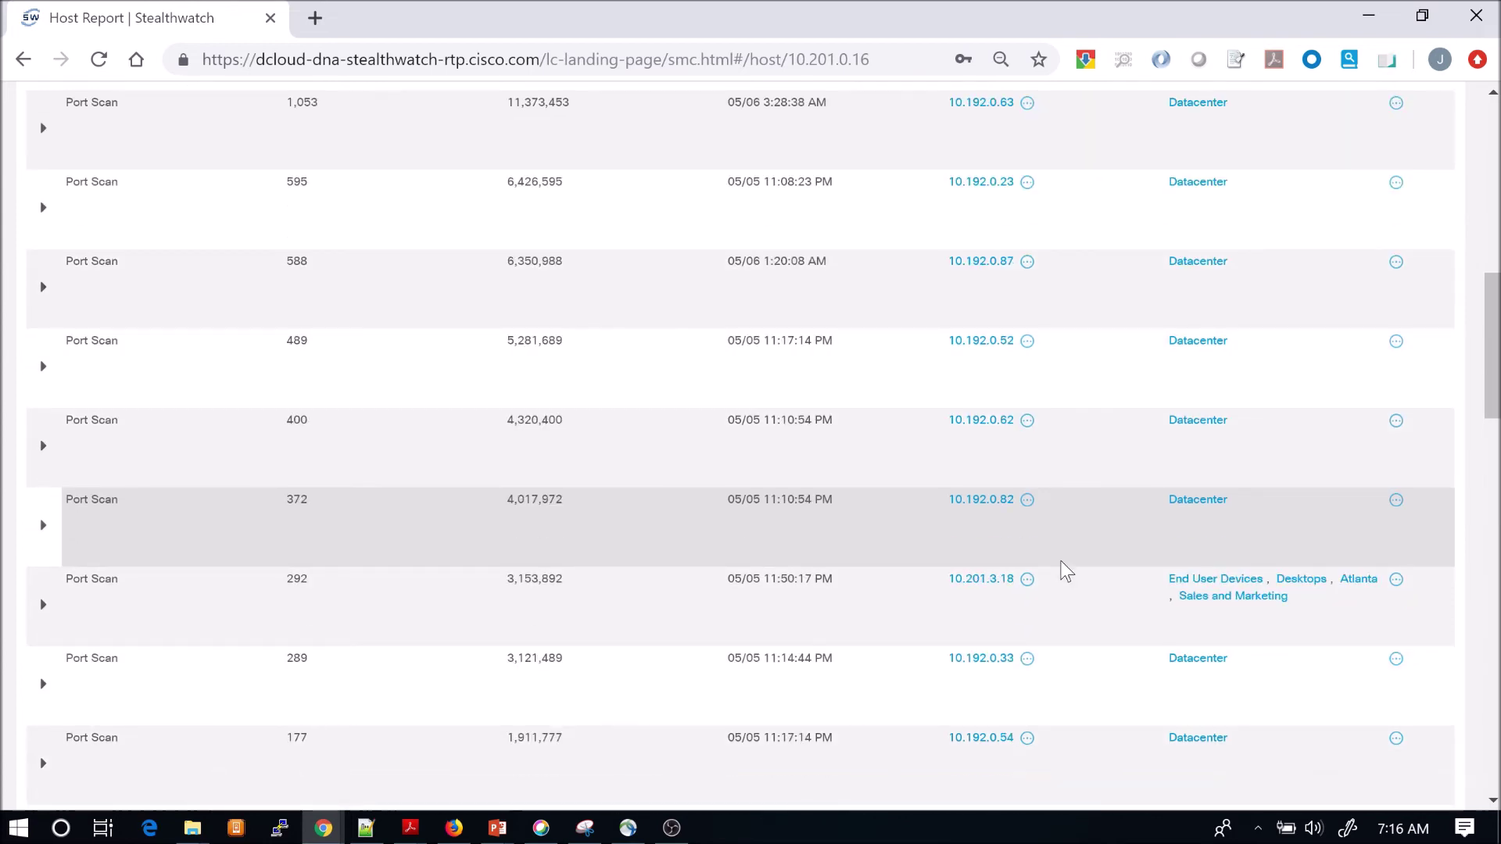
pyautogui.scroll(-5, 1067, 571)
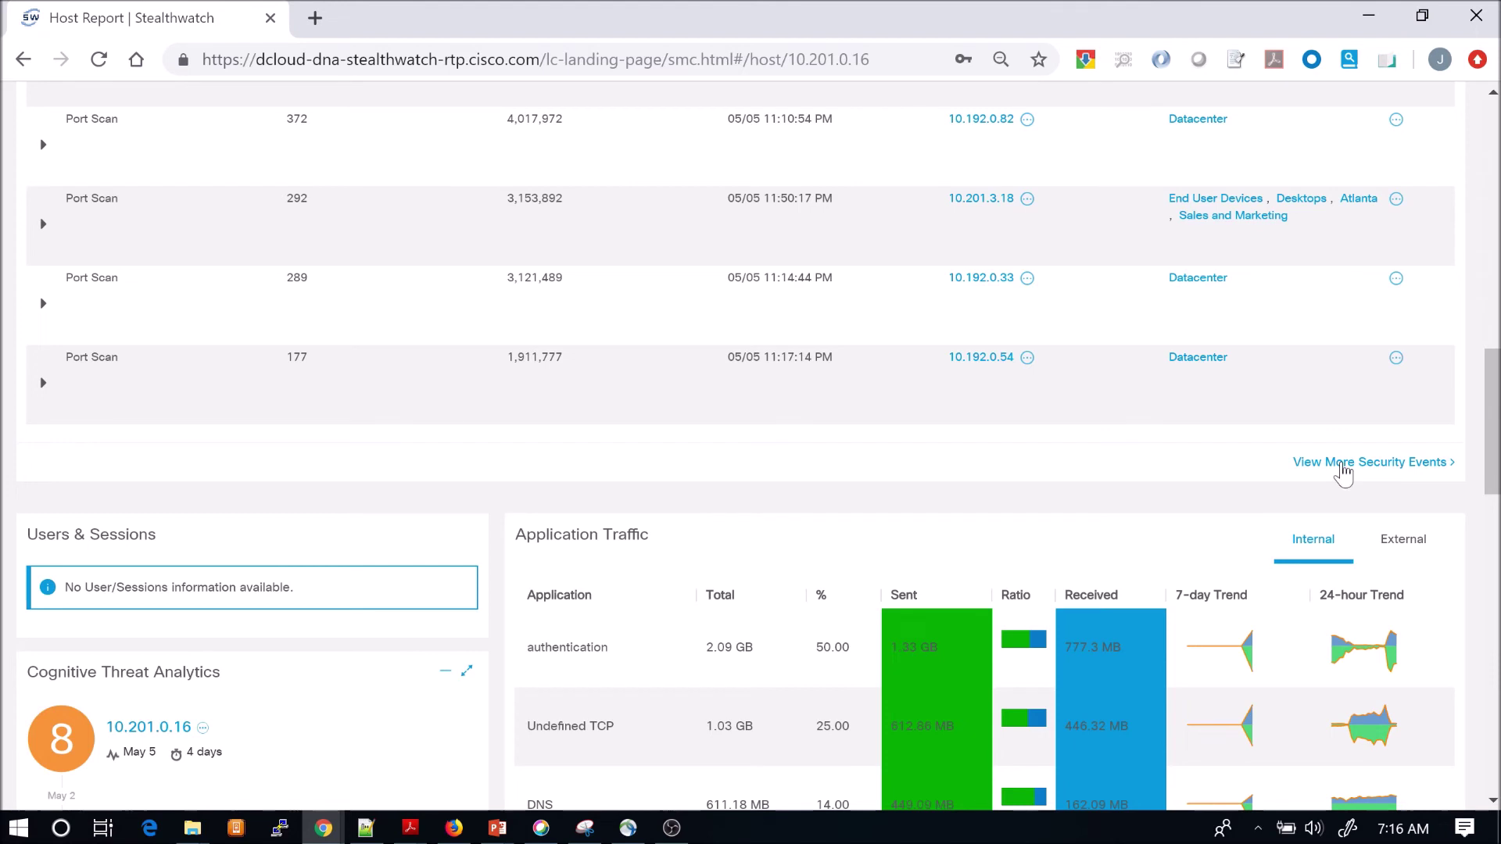
# List all 728 security events for 10.201.0.16 and expand the top 26,637-count Port Scan.
pyautogui.click(1342, 463)
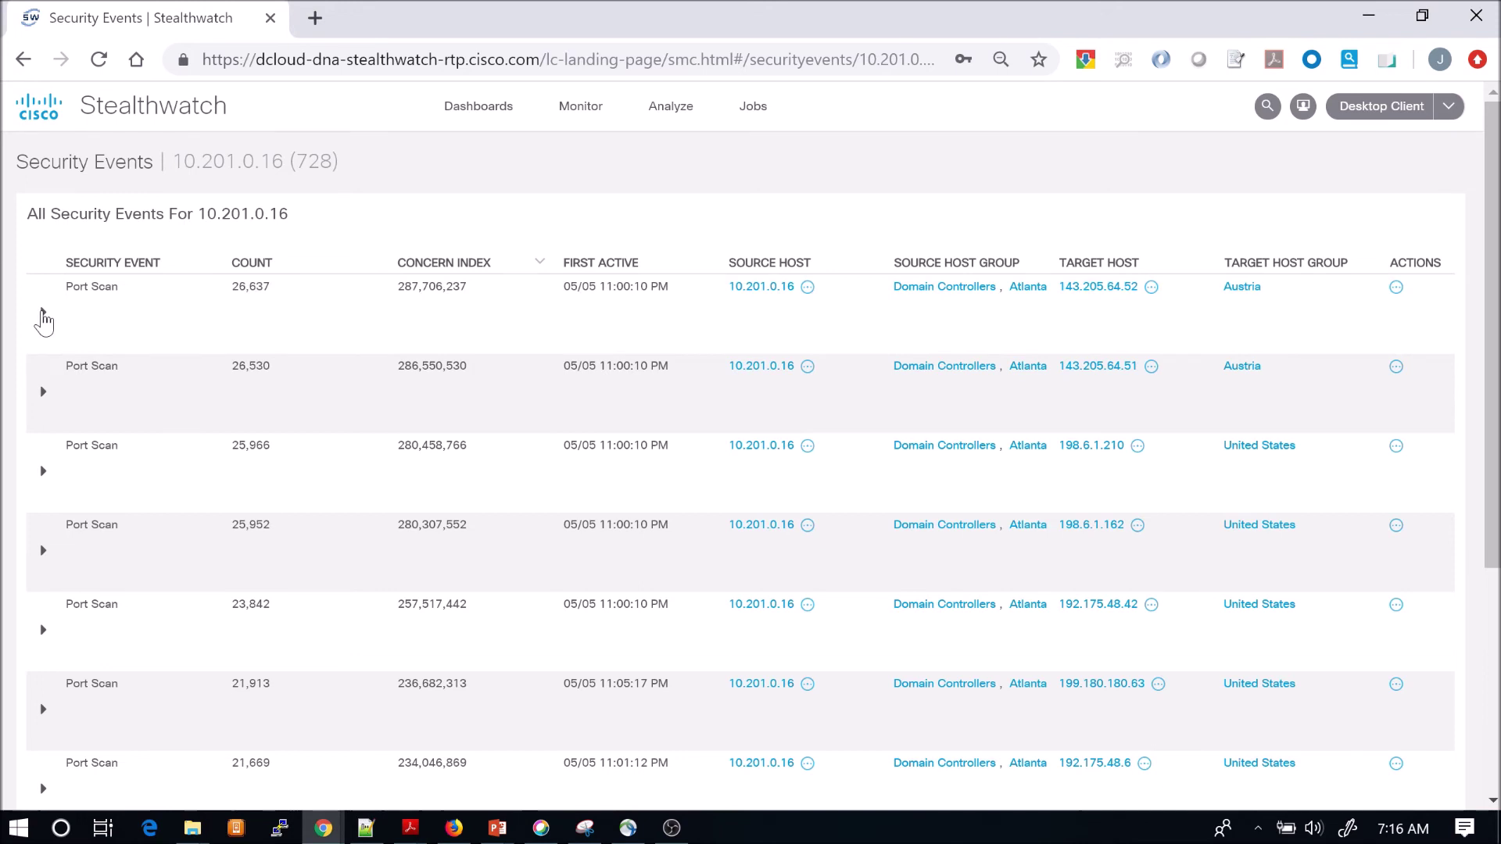
pyautogui.click(43, 316)
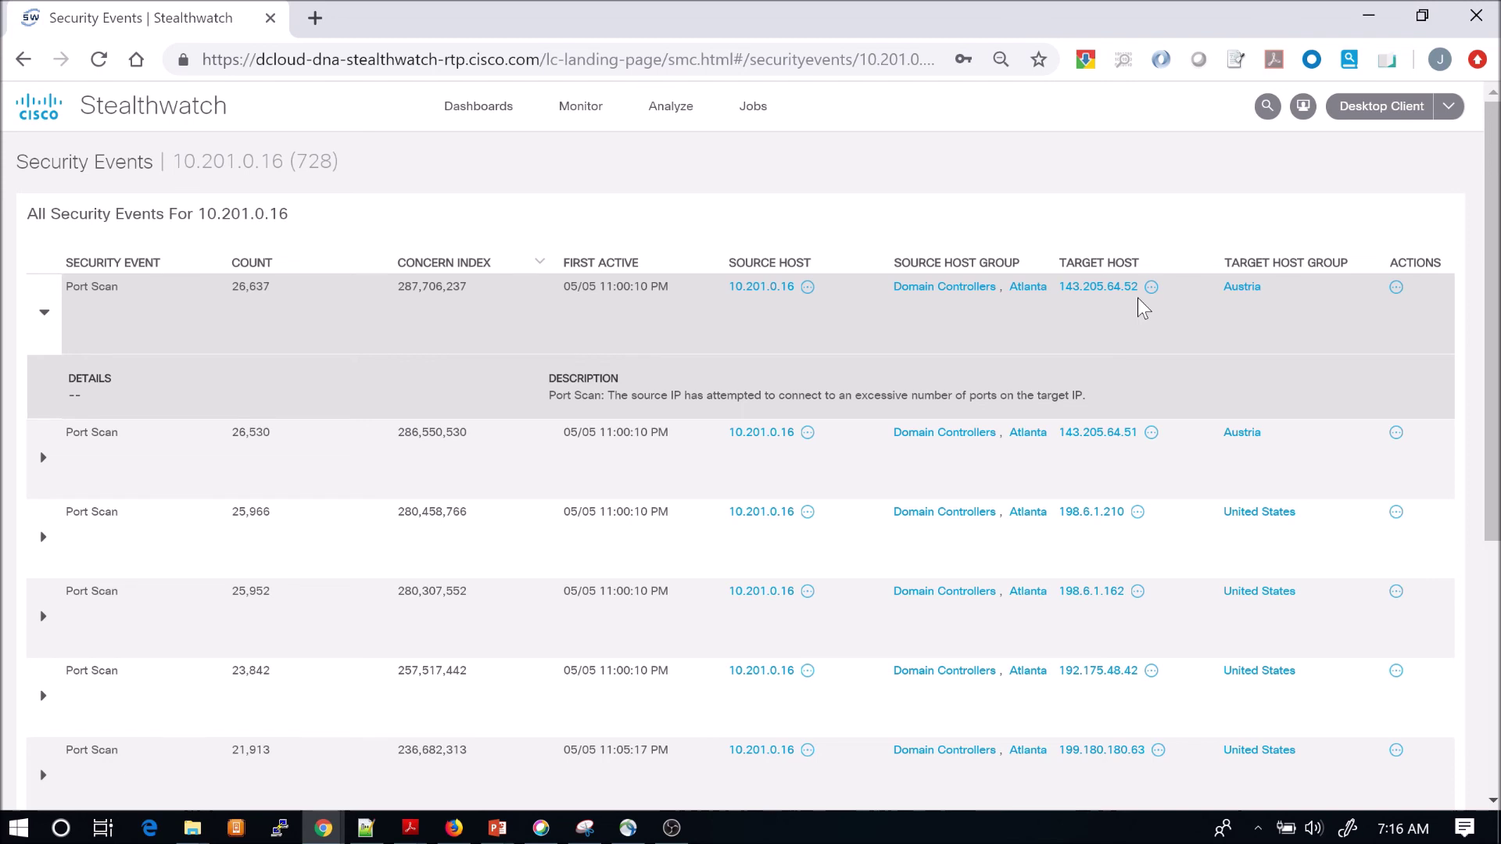
pyautogui.hotkey('alt', 'Tab')
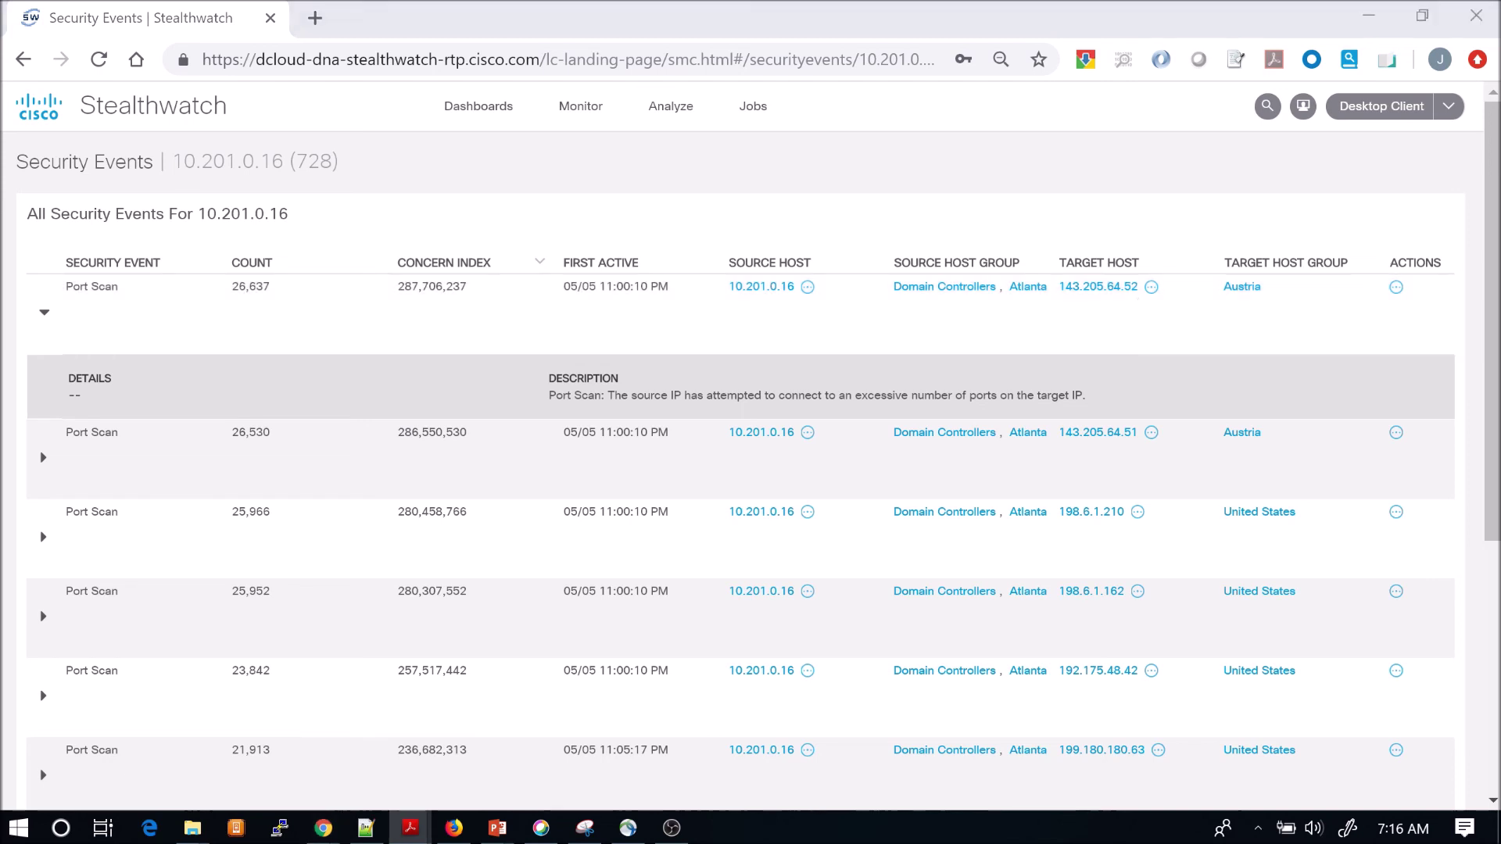